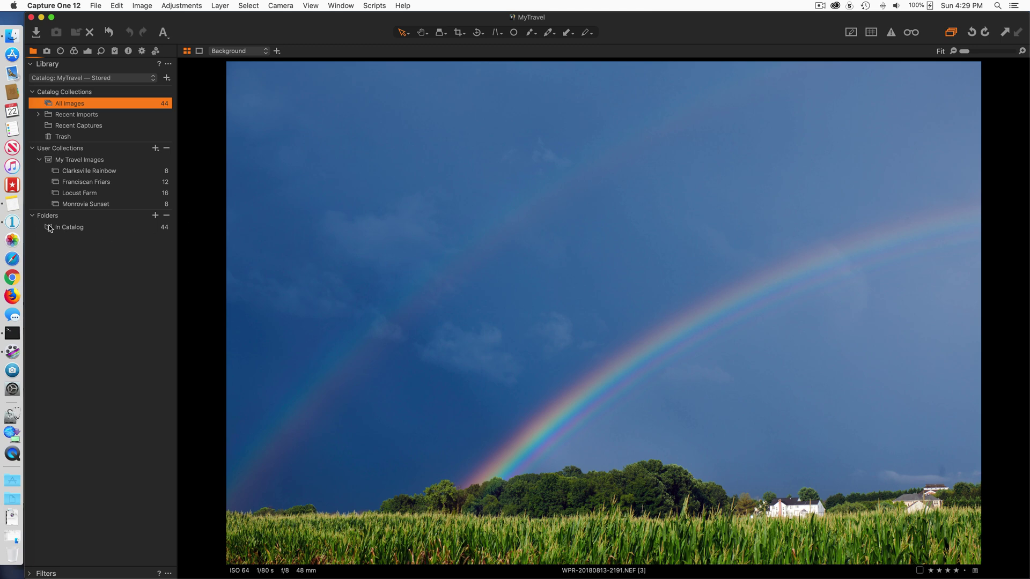
Step: Make the catalog window full screen with the tools shown, and display the image thumbnails instead of the single-image viewer
left_click(52, 18)
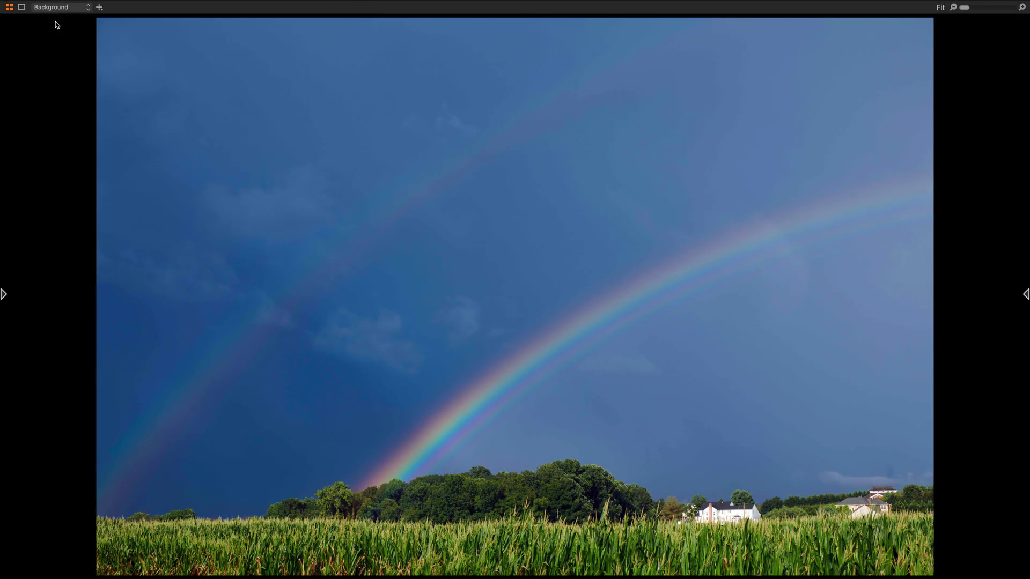
key("super+t")
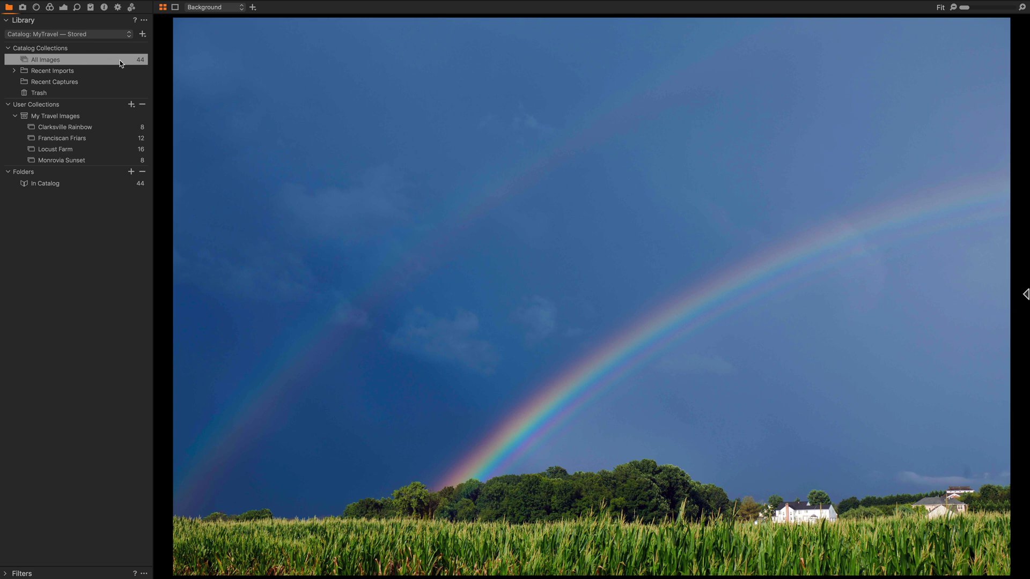
key("super+alt+v")
scroll(388, 169, "up", 10)
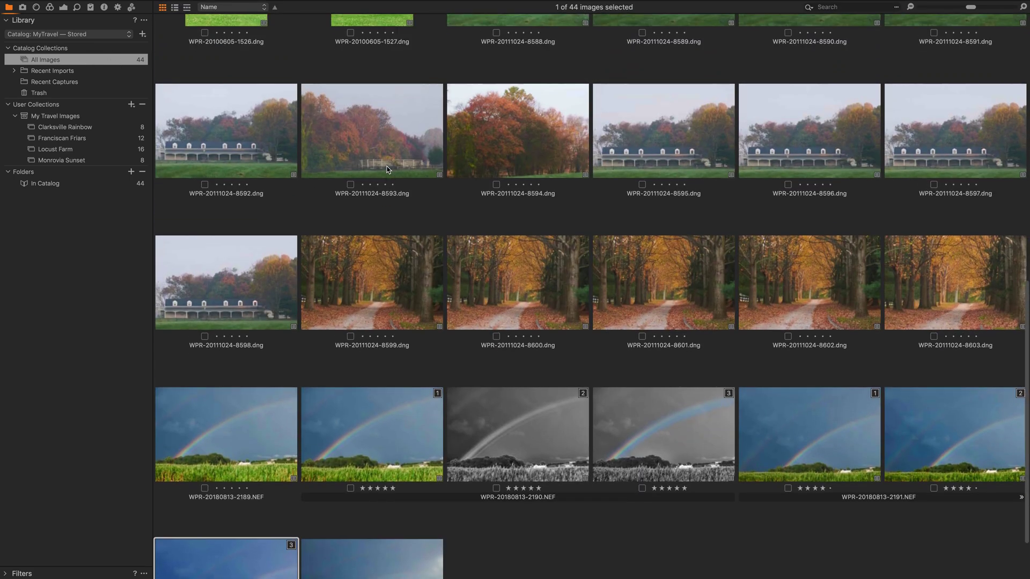
key("super+alt+v")
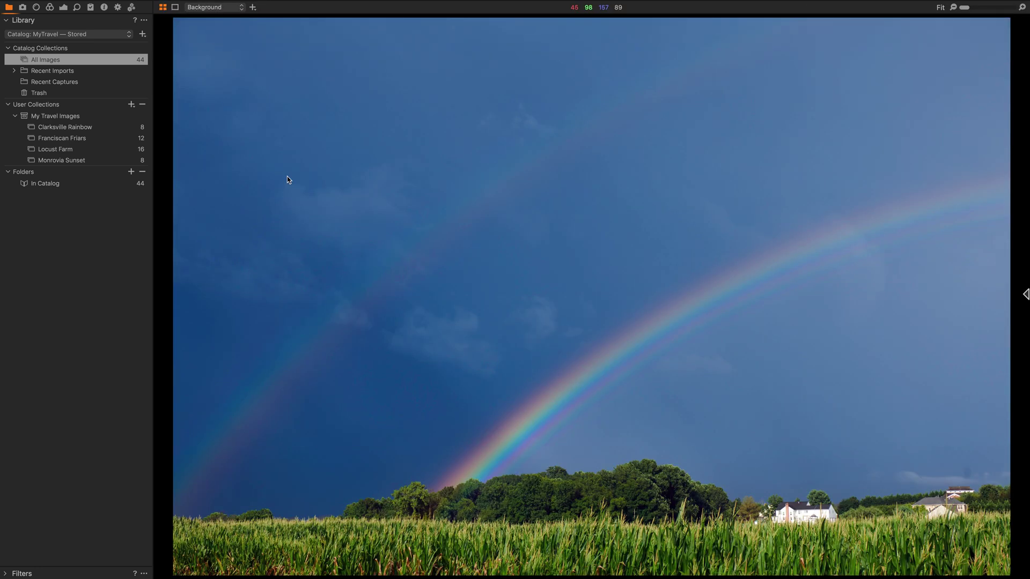
key("super+alt+v")
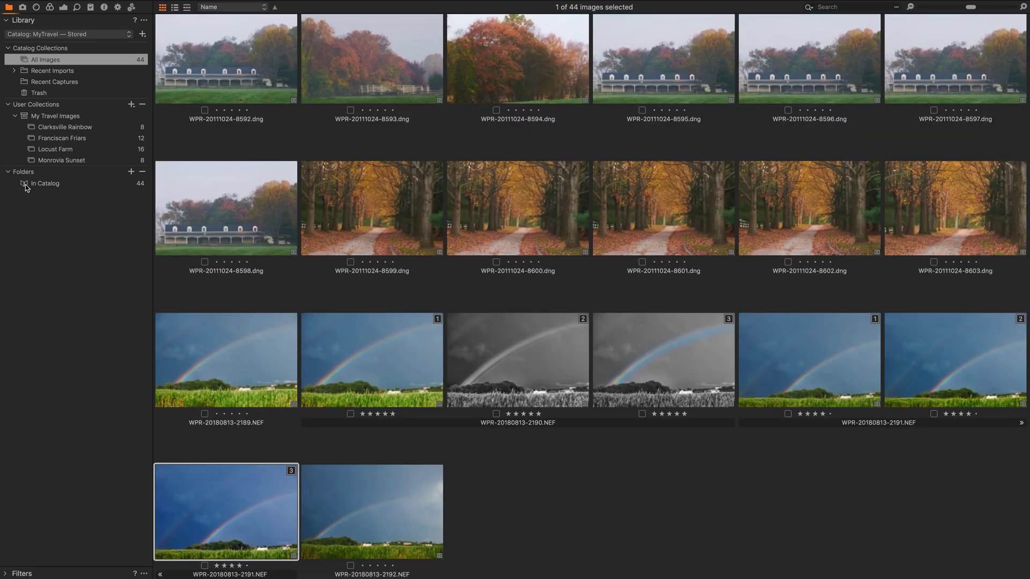
Step: Browse the images stored in the In Catalog folder and return to the All Images collection
left_click(64, 185)
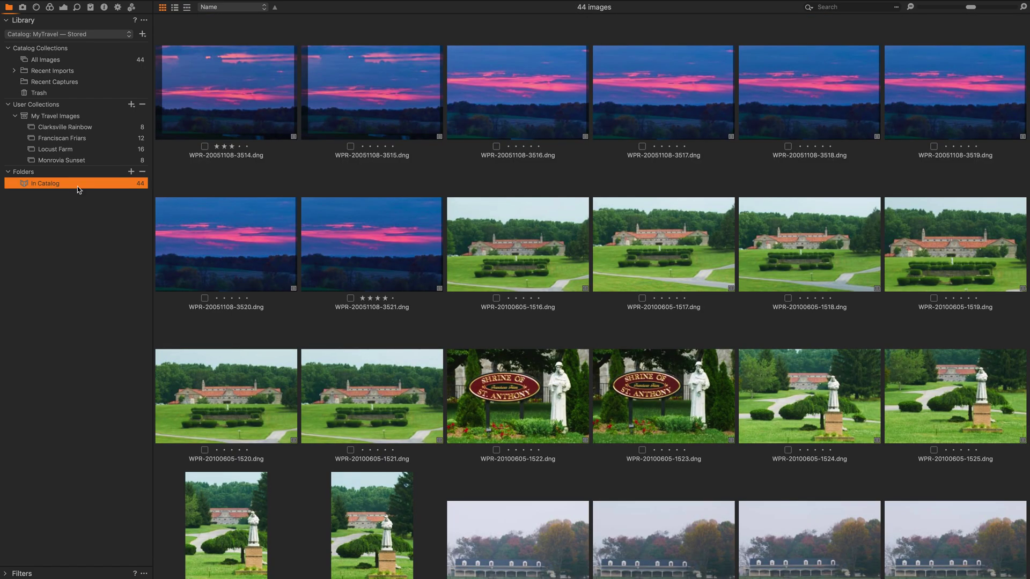
scroll(273, 210, "down", 1)
scroll(273, 211, "down", 10)
scroll(270, 213, "up", 12)
left_click(92, 61)
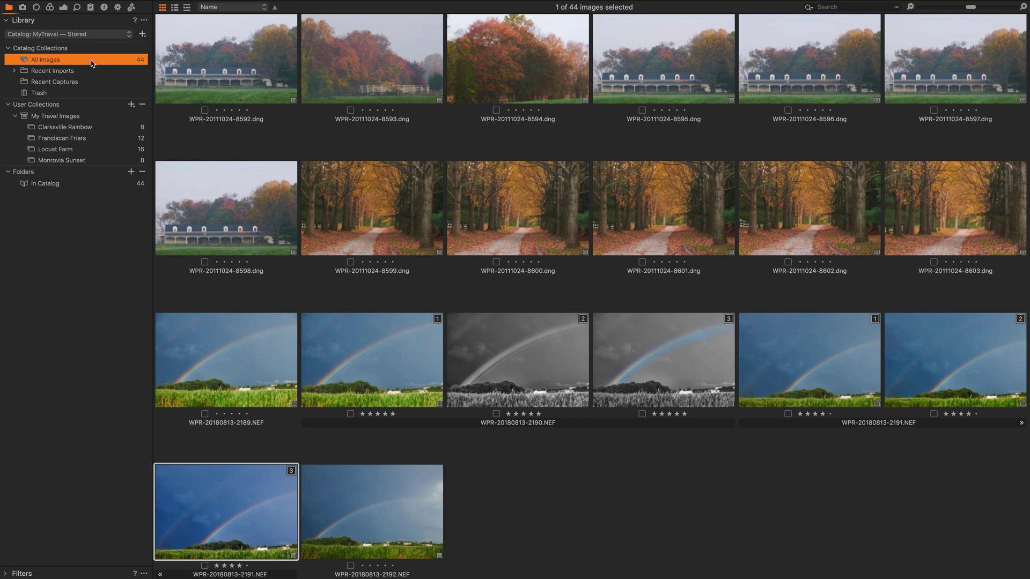
Step: Leave full screen, close the MyTravel catalog and bring up the list of recent catalogs
key("ctrl+super+f")
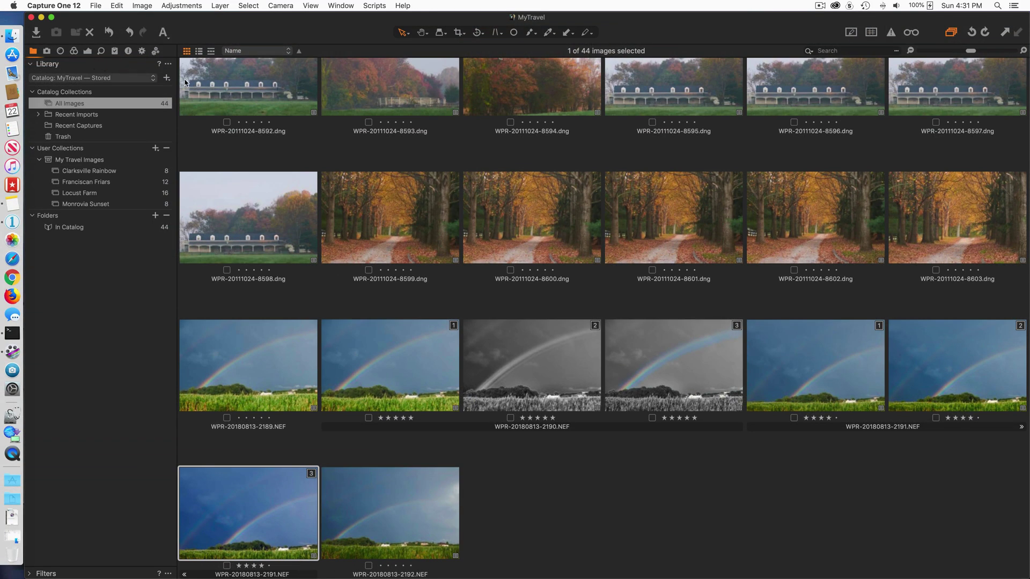
key("super+w")
key("super+o")
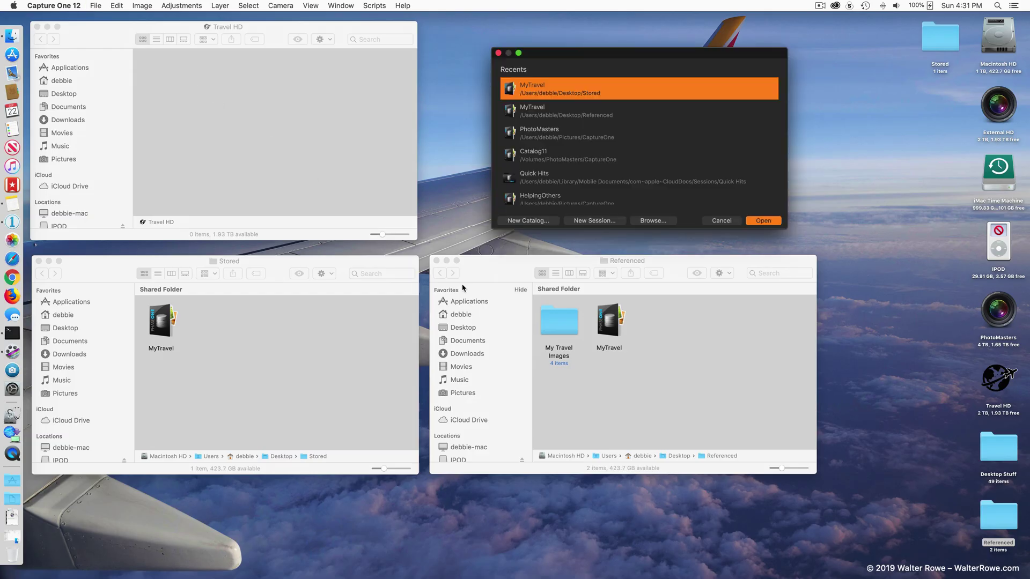
Step: Switch to Finder, open the MyTravel catalog from the Stored folder and check its location in the catalog list
left_click(245, 324)
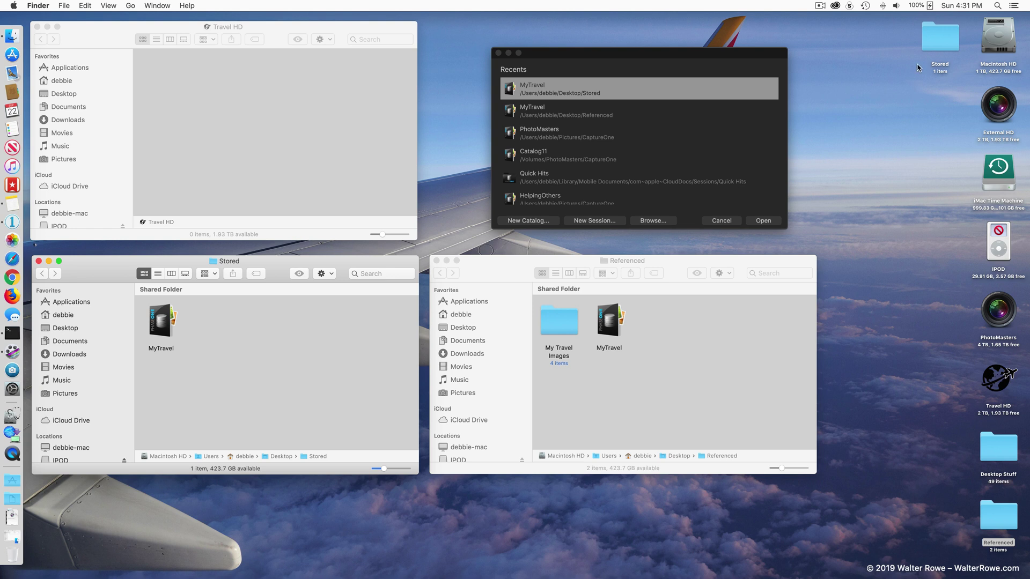
left_click(937, 36)
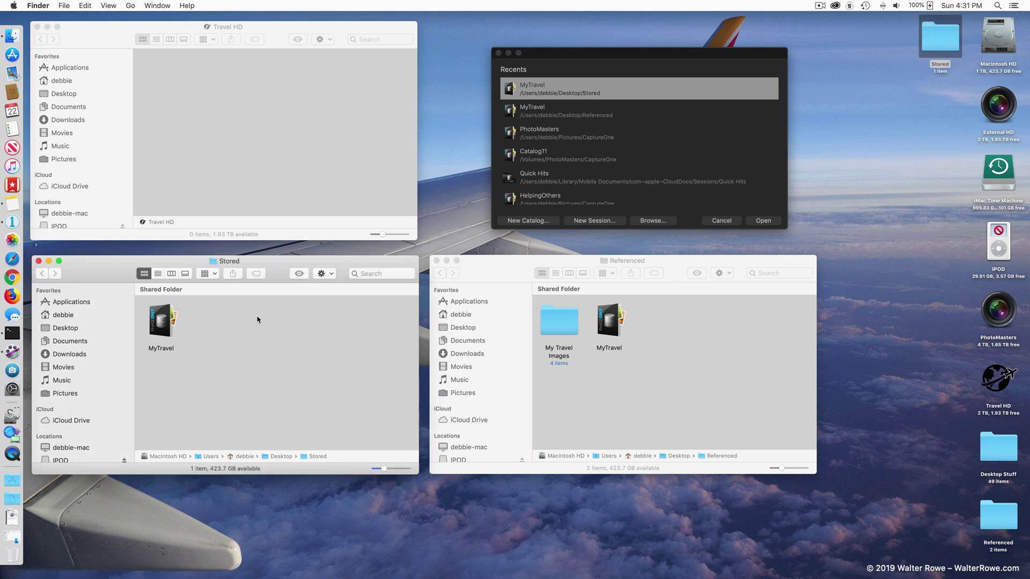
double_click(159, 321)
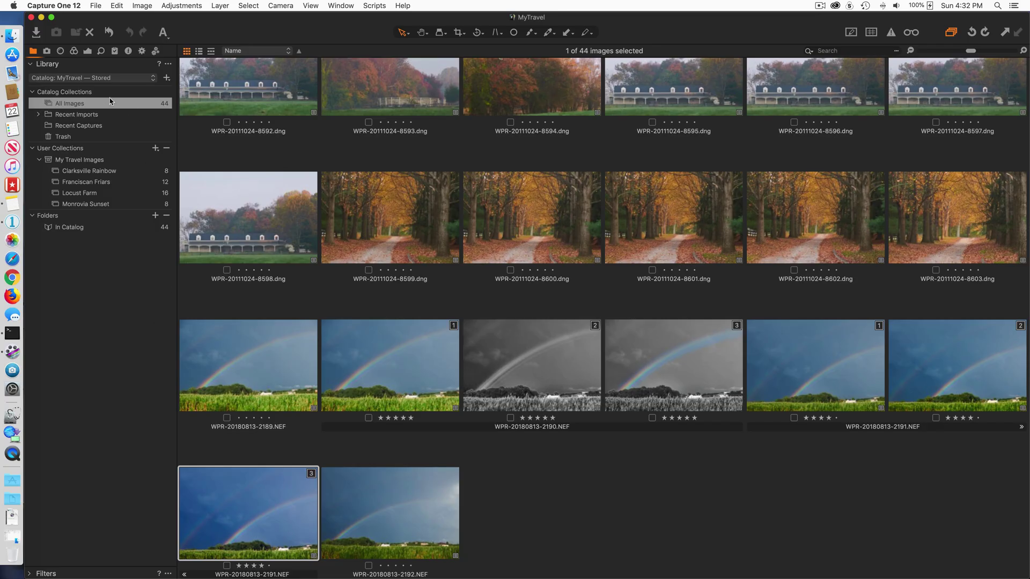
left_click(102, 81)
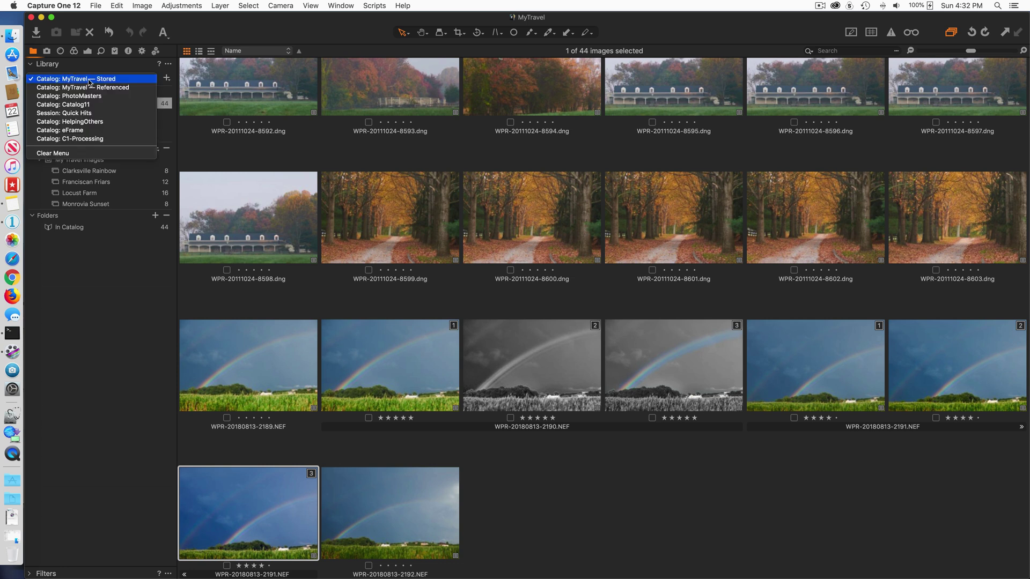
left_click(89, 80)
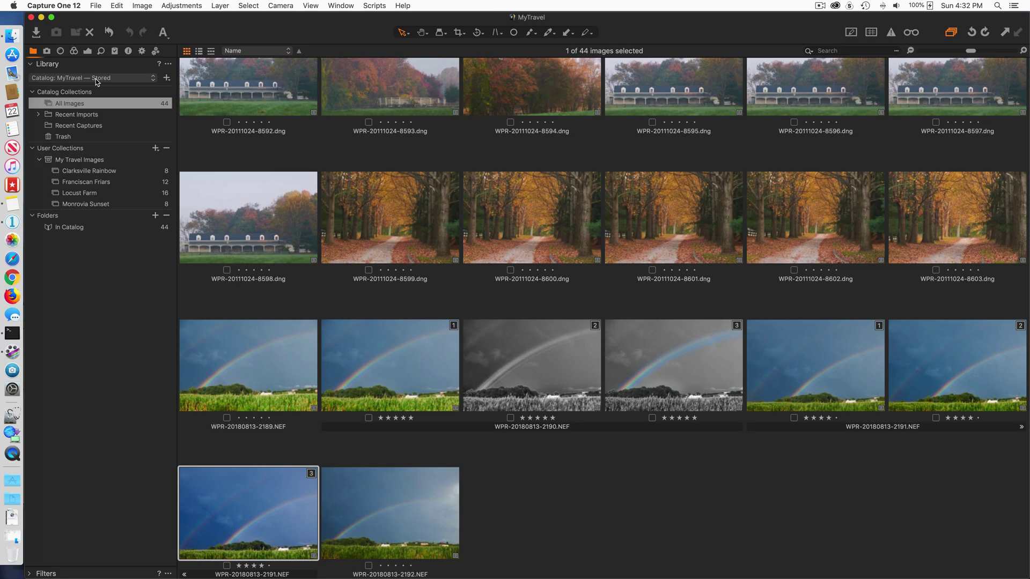
Step: Close the catalog and copy MyTravel from the Stored folder to the Travel HD drive in Finder
key("super+w")
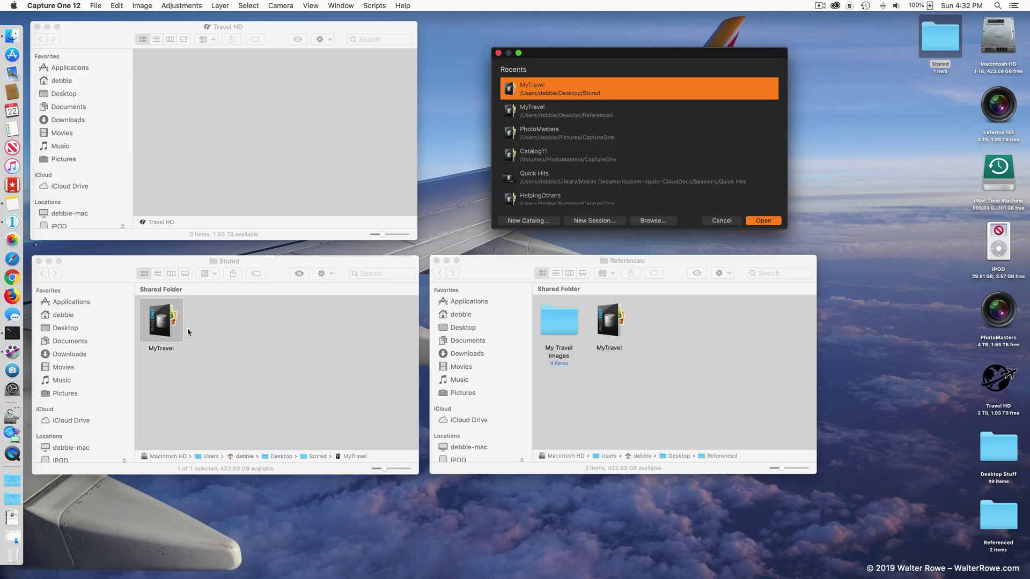
left_click(162, 326)
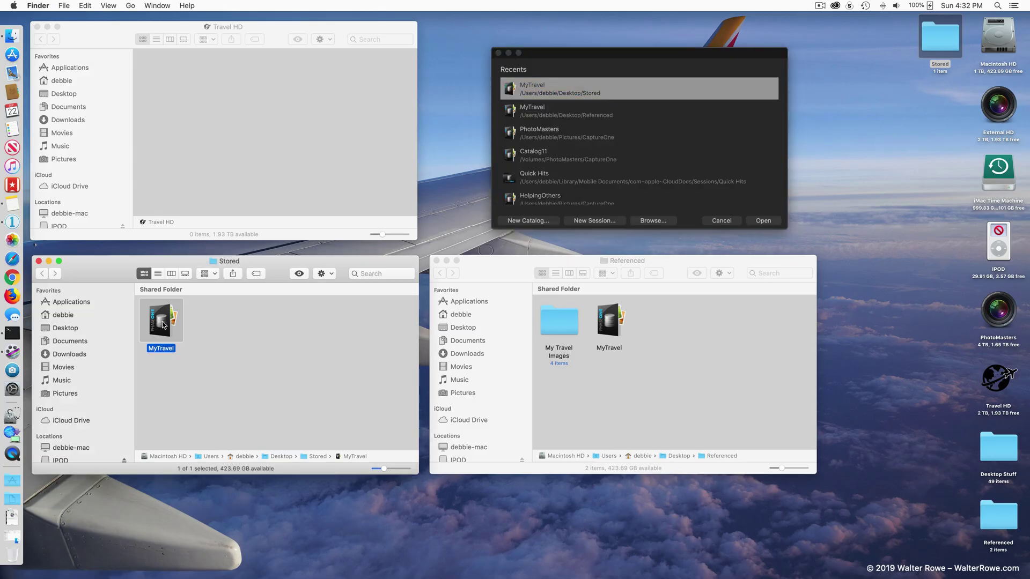
left_click(213, 317)
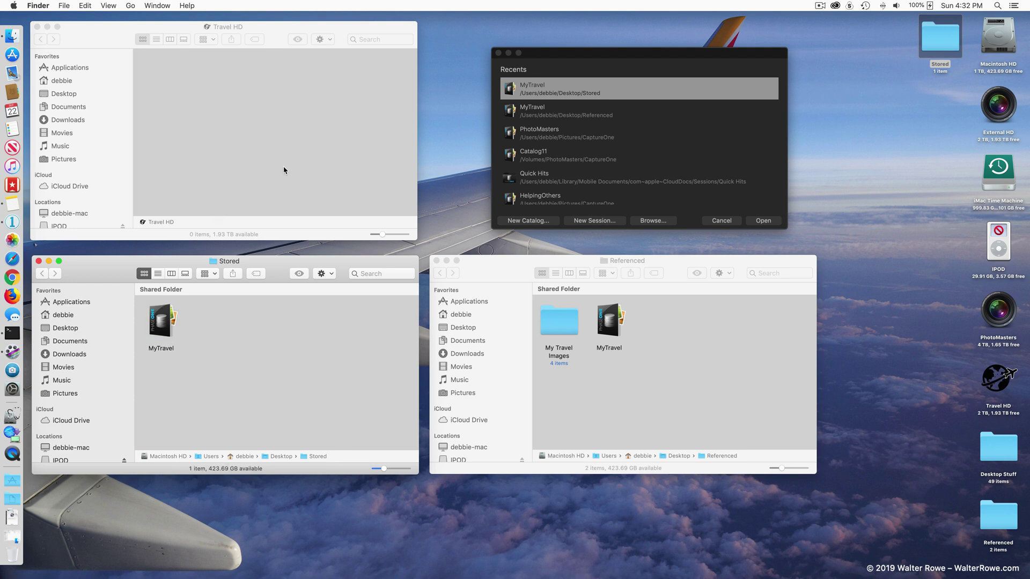
left_click(992, 380)
double_click(992, 380)
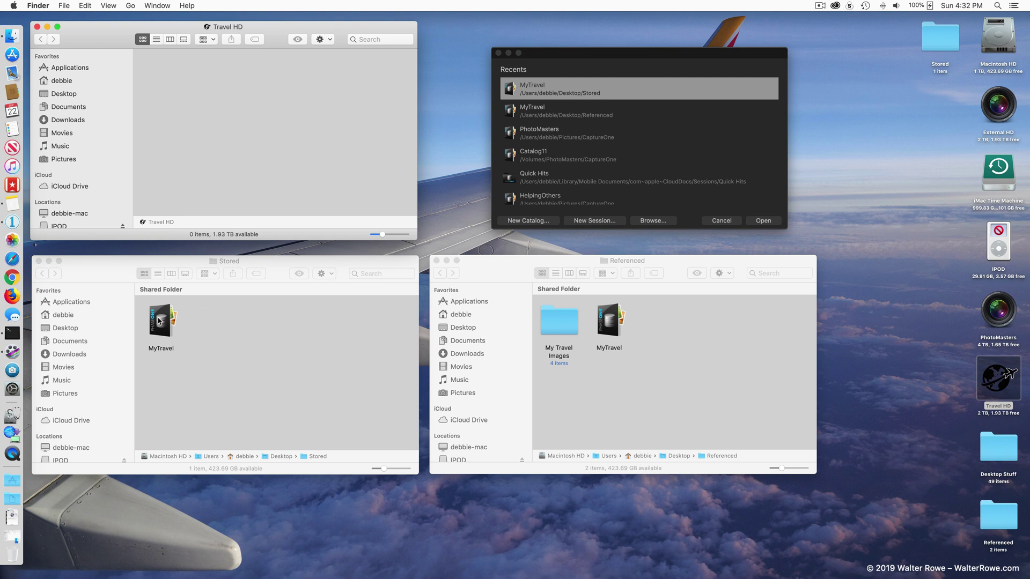
left_click_drag(159, 321, 205, 132)
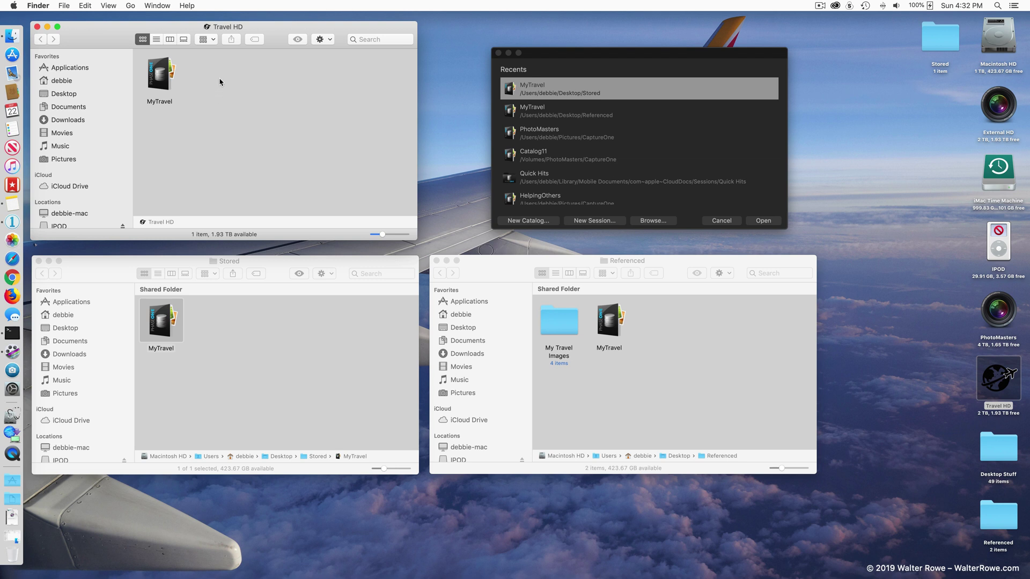
Step: Open the MyTravel copy on Travel HD to check its contents and close it
left_click(161, 76)
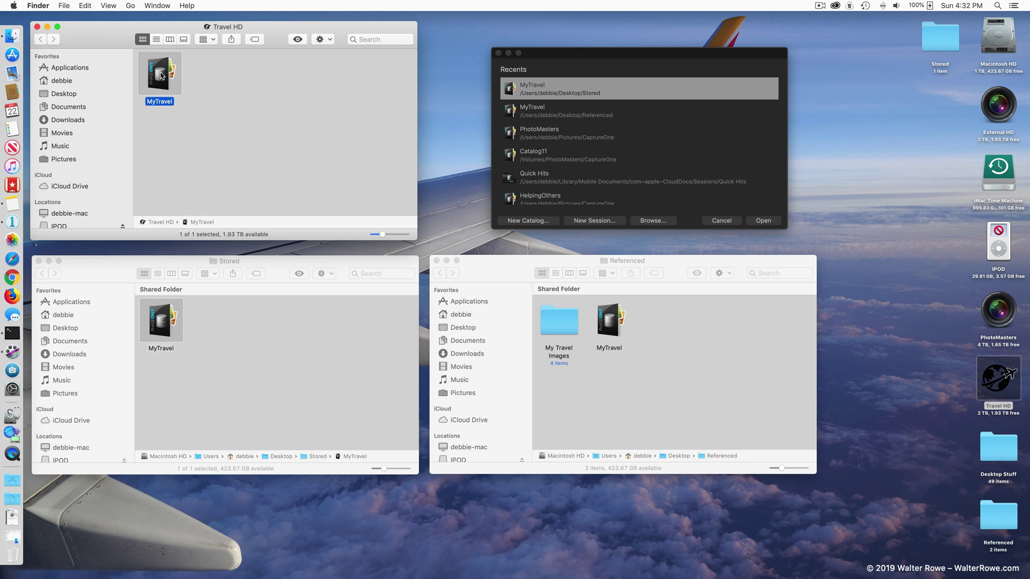
double_click(162, 76)
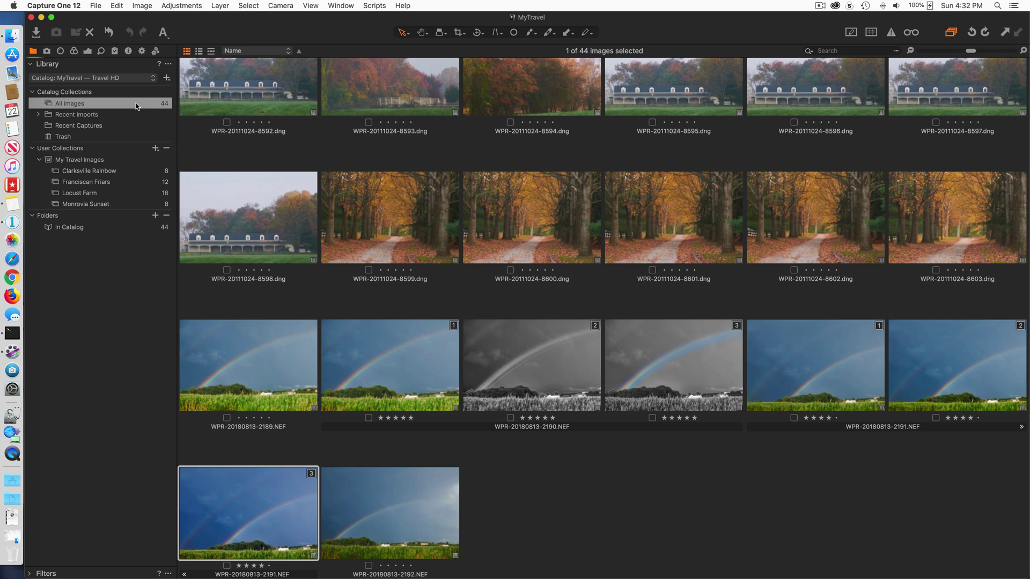
key("super+w")
Step: Delete the original MyTravel catalog from the Stored folder and empty the Trash
left_click(256, 362)
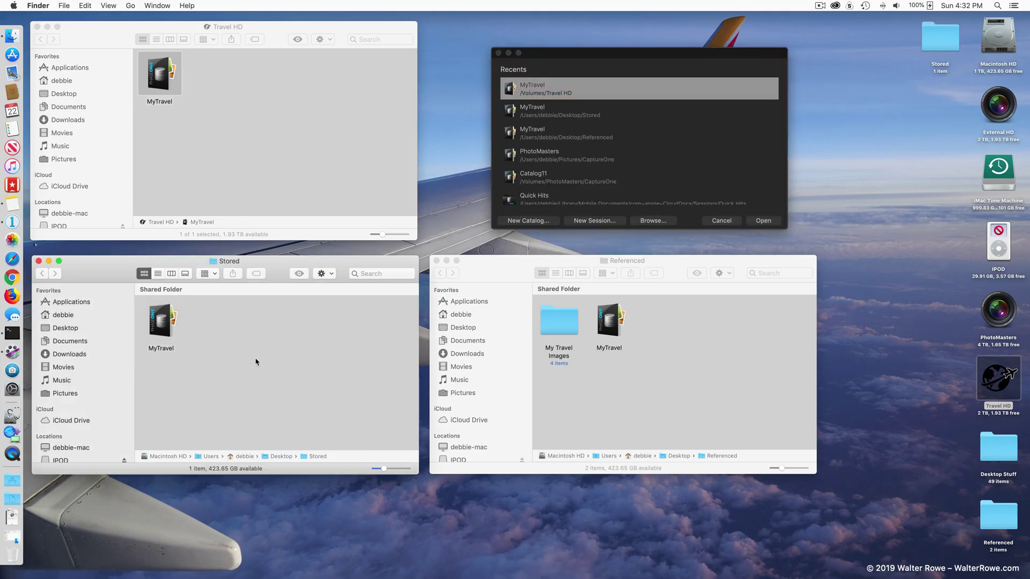
left_click(159, 324)
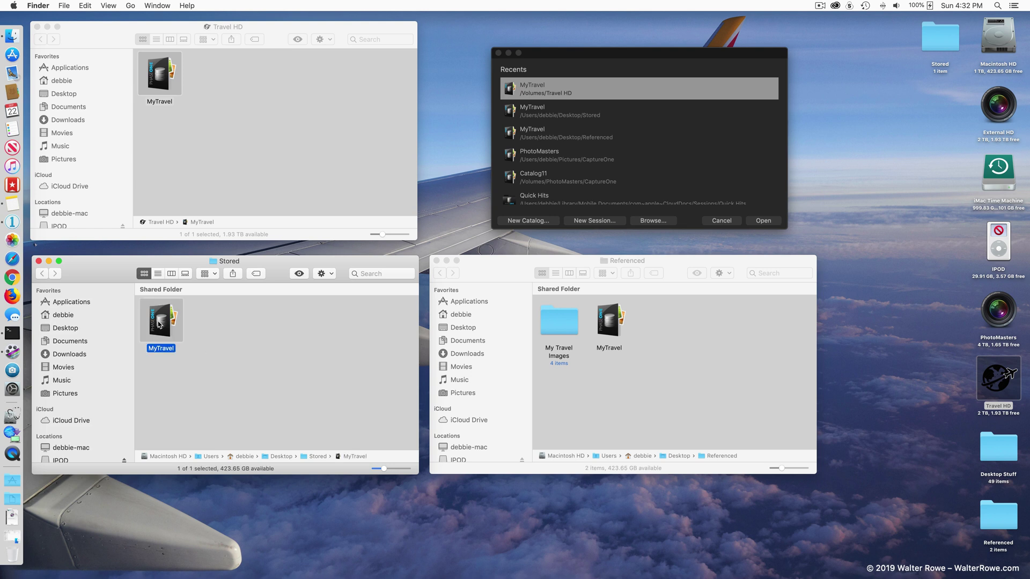
key("super+BackSpace")
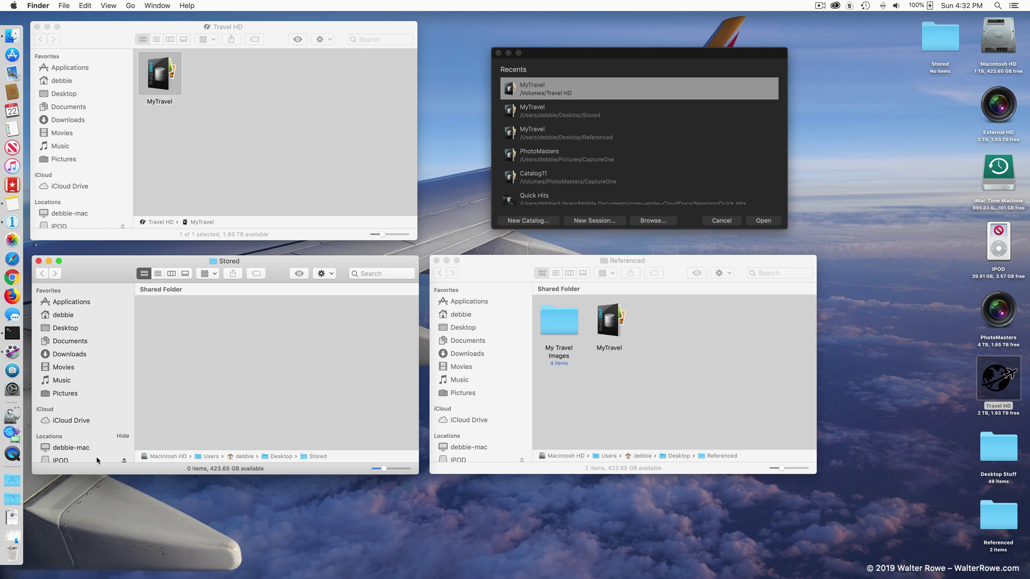
right_click(12, 554)
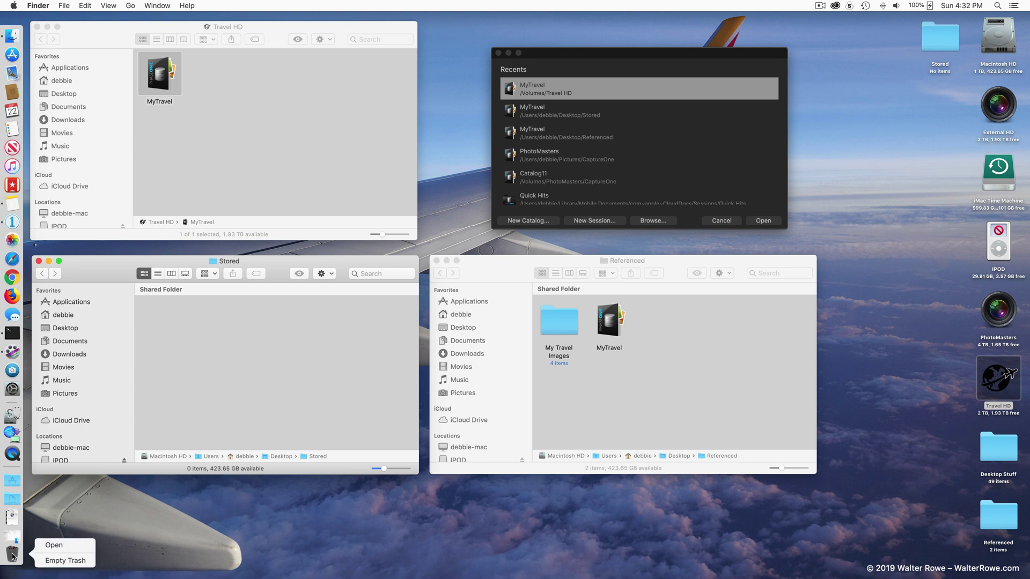
left_click(64, 560)
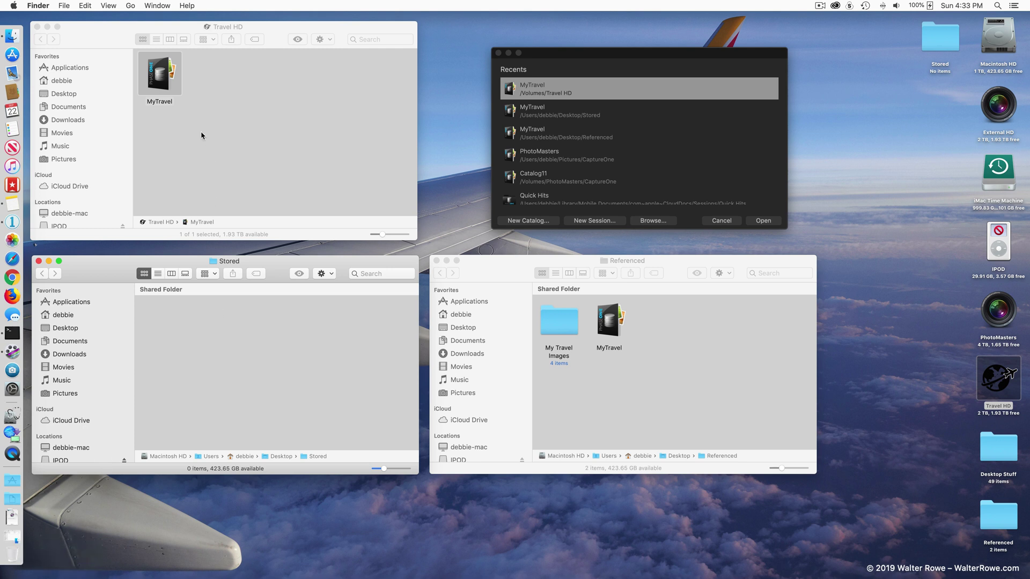
Step: Open MyTravel from Travel HD, inspect WPR-20051108-3514.dng at full view, and close the catalog
double_click(160, 78)
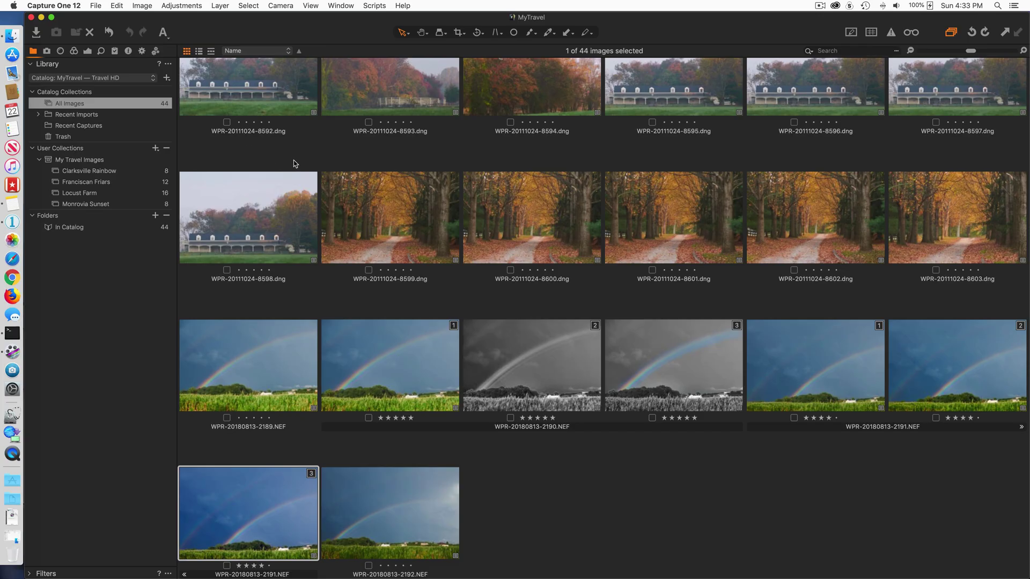
scroll(294, 159, "up", 10)
left_click(294, 154)
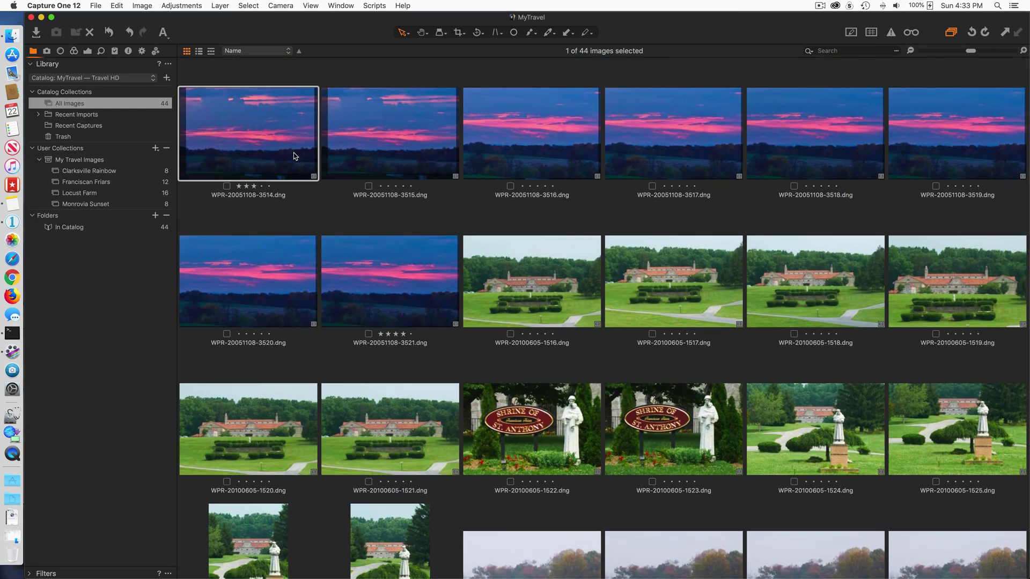
key("super+alt+v")
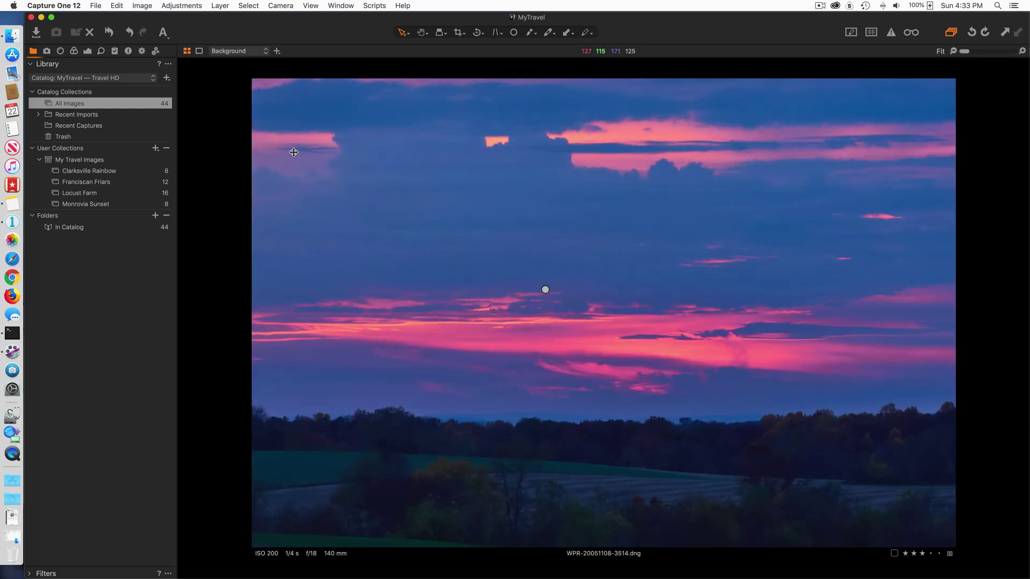
key("super+alt+v")
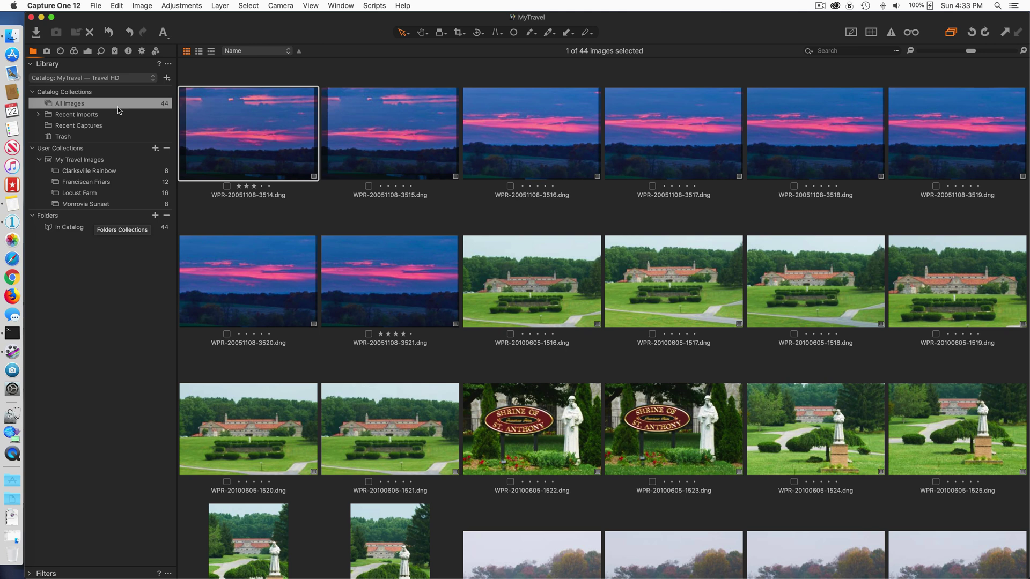
key("super+w")
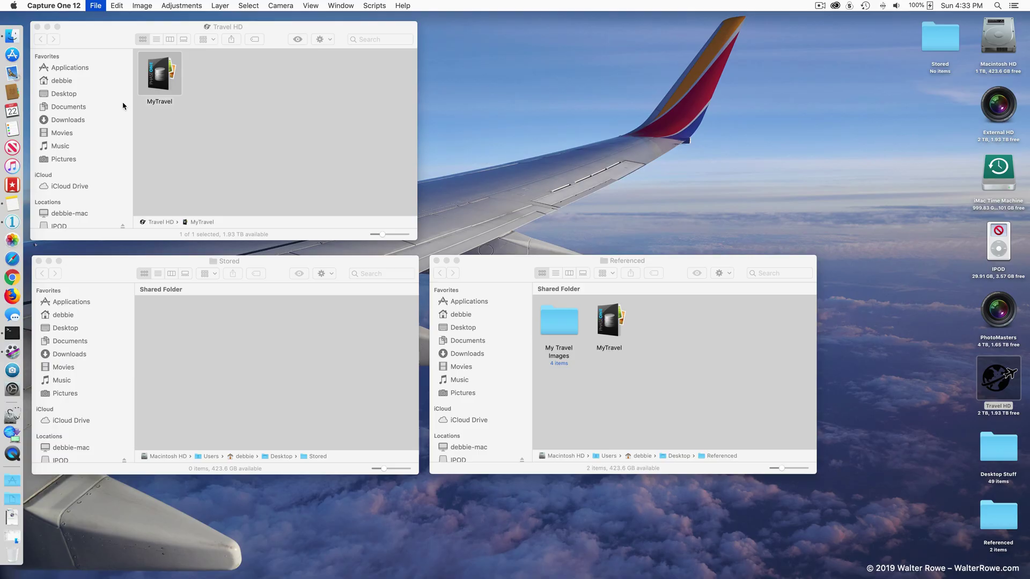
Step: Copy the MyTravel catalog from Travel HD back to the Stored folder and delete it from Travel HD
left_click(187, 121)
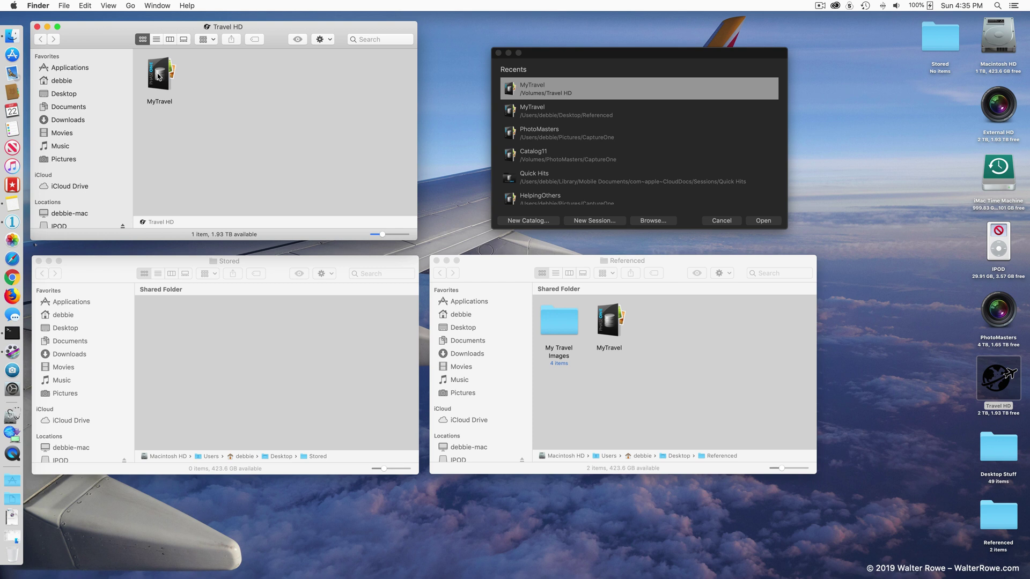
left_click_drag(159, 76, 181, 331)
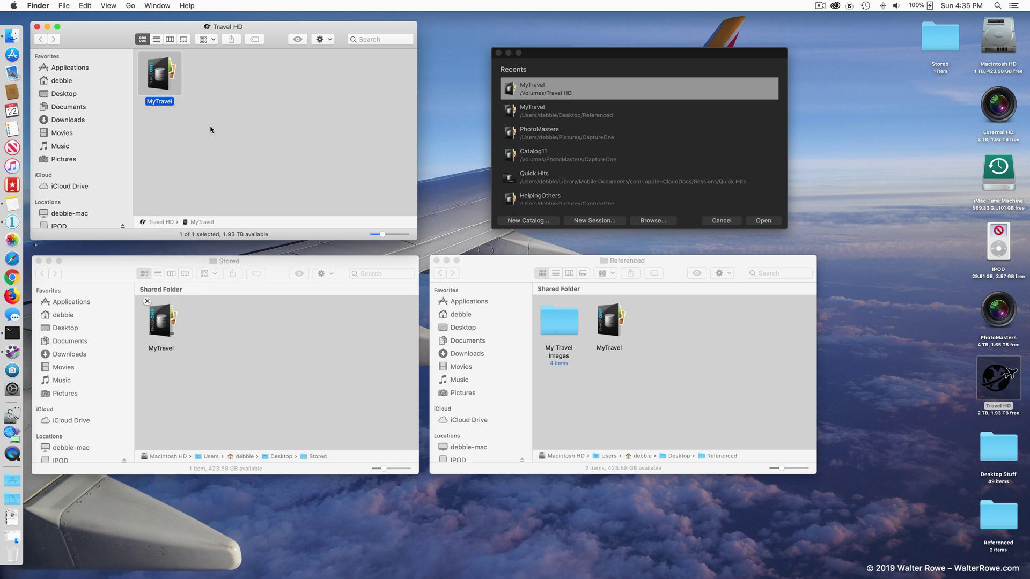
left_click(212, 94)
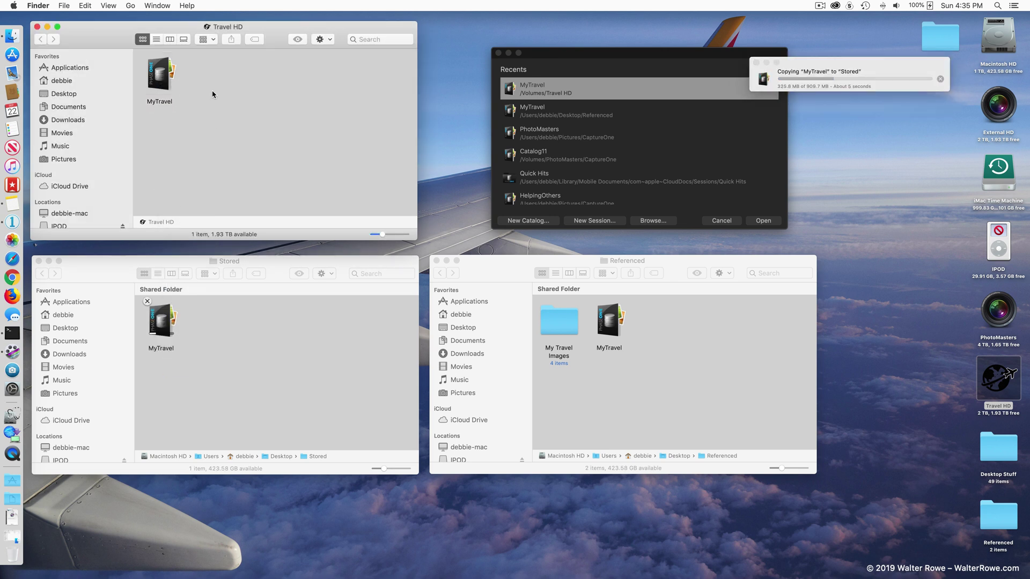
left_click(158, 76)
key("super+BackSpace")
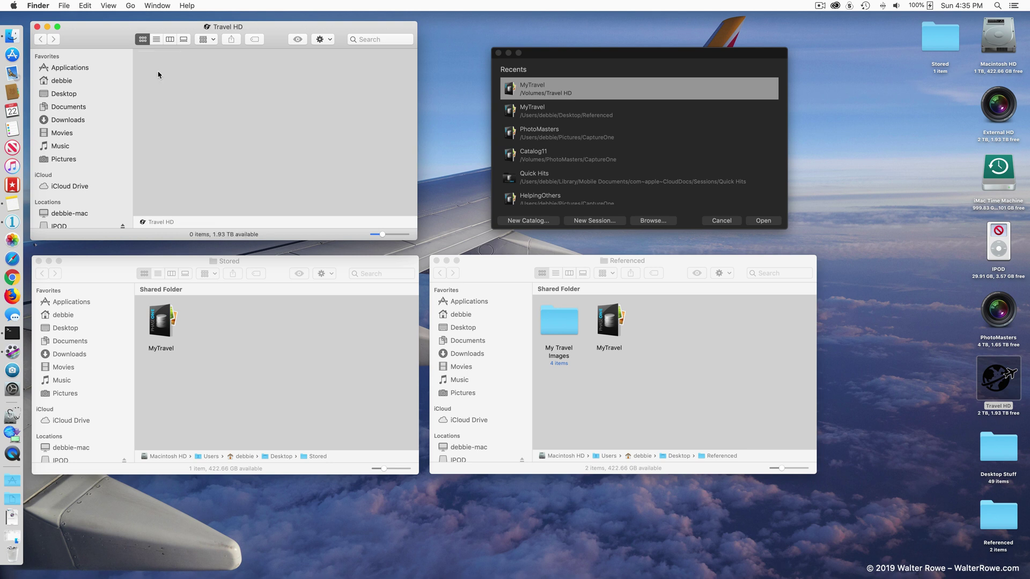
Step: Empty the Trash and open the MyTravel catalog from the Referenced folder
right_click(12, 554)
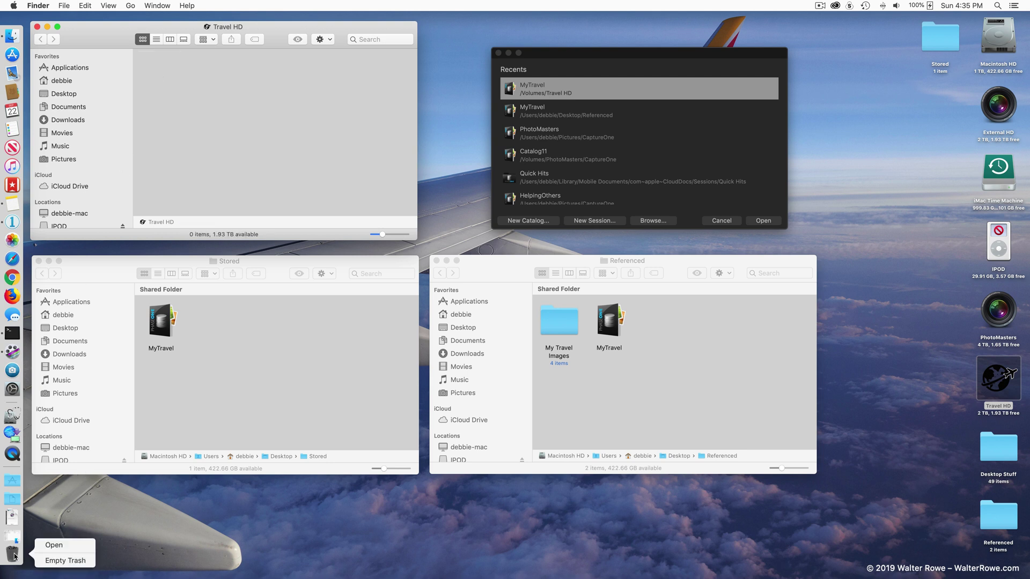
left_click(65, 558)
left_click(643, 346)
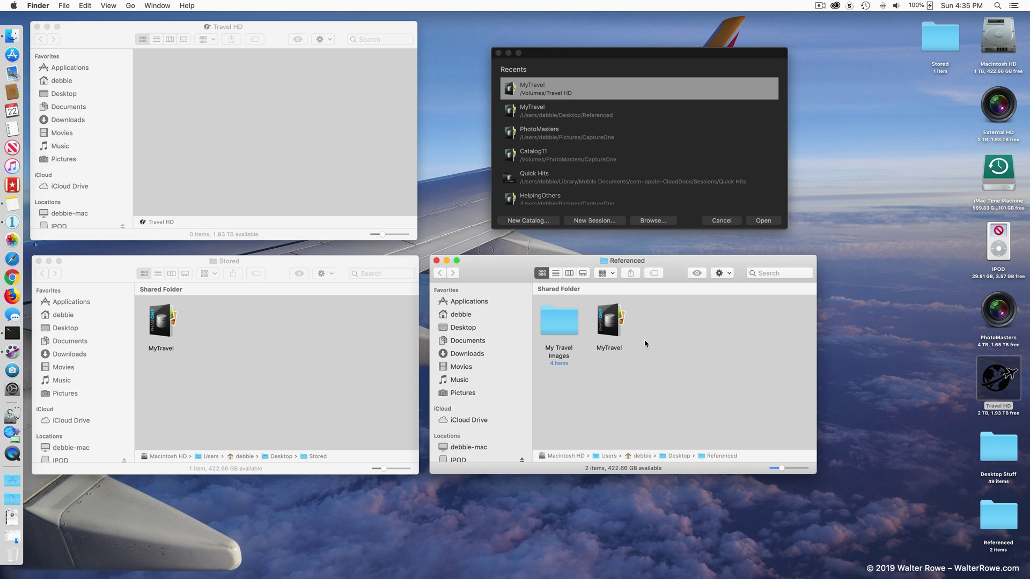
double_click(608, 322)
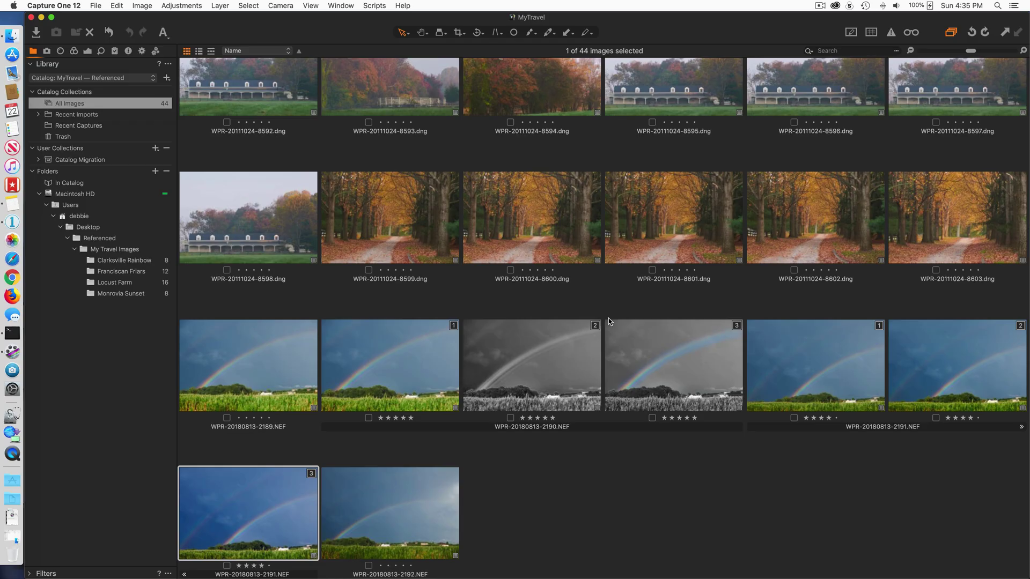
Step: Switch to Finder to view the subfolders of My Travel Images in the Referenced folder, and return to Capture One
key("super+Tab")
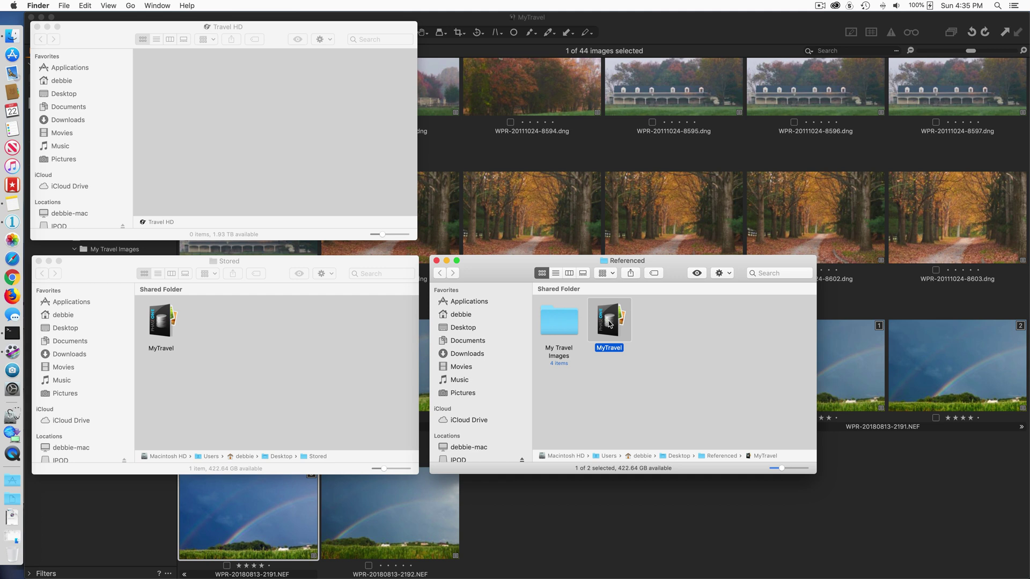
double_click(556, 328)
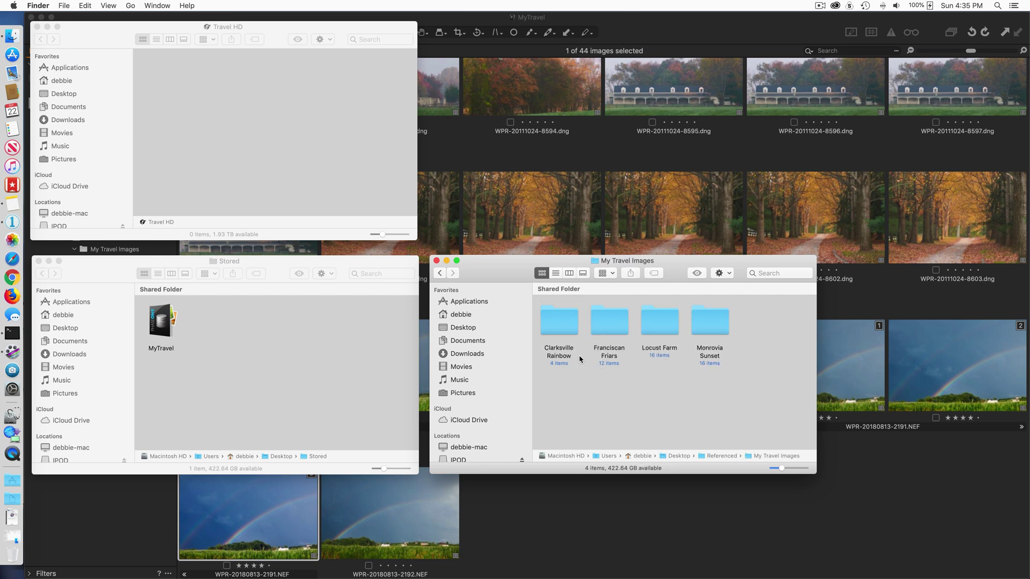
left_click(661, 513)
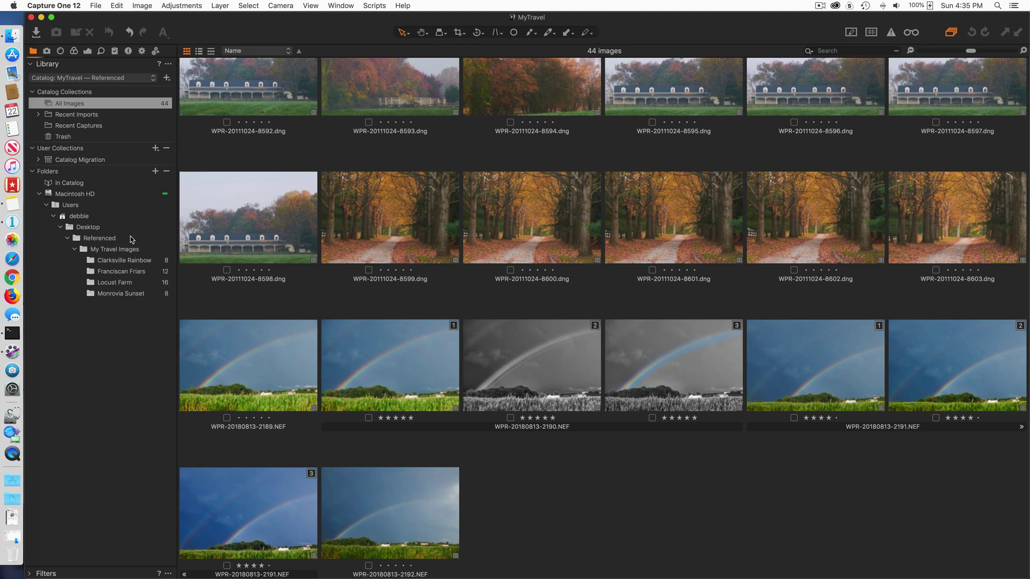
Step: Browse the catalog's Referenced folder, My Travel Images and its image subfolders through Monrovia Sunset
left_click(96, 240)
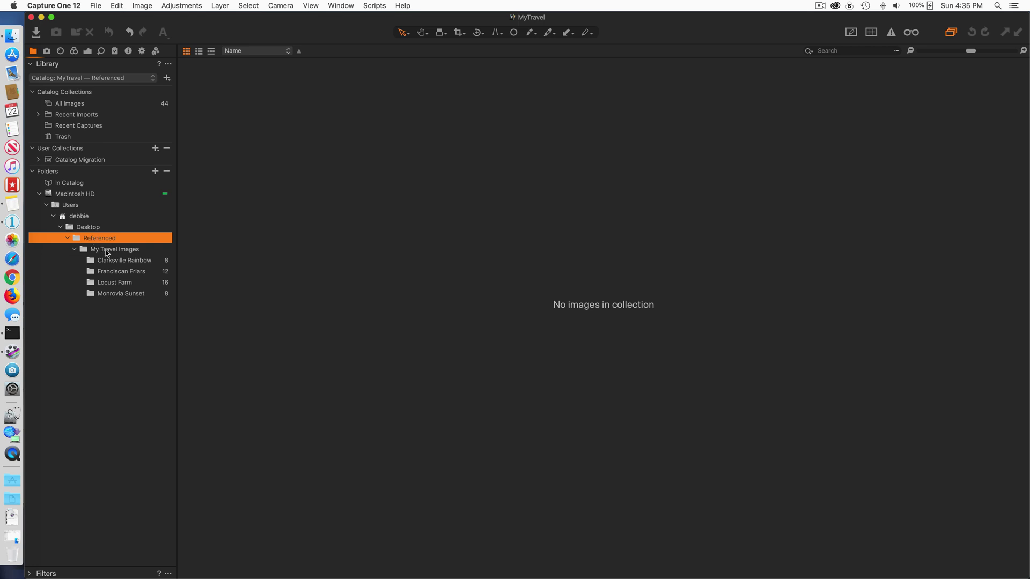
left_click(106, 251)
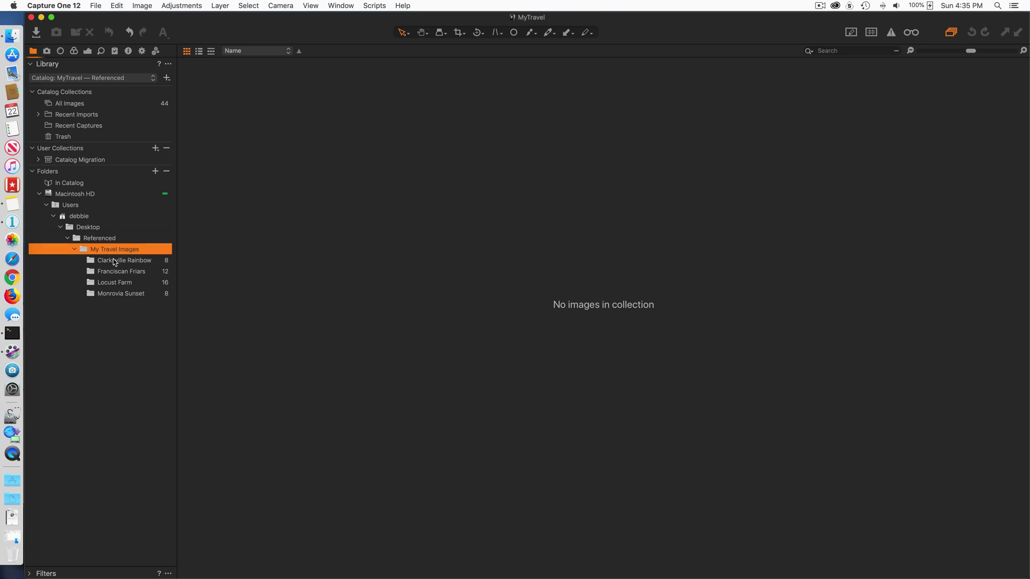
left_click(115, 262)
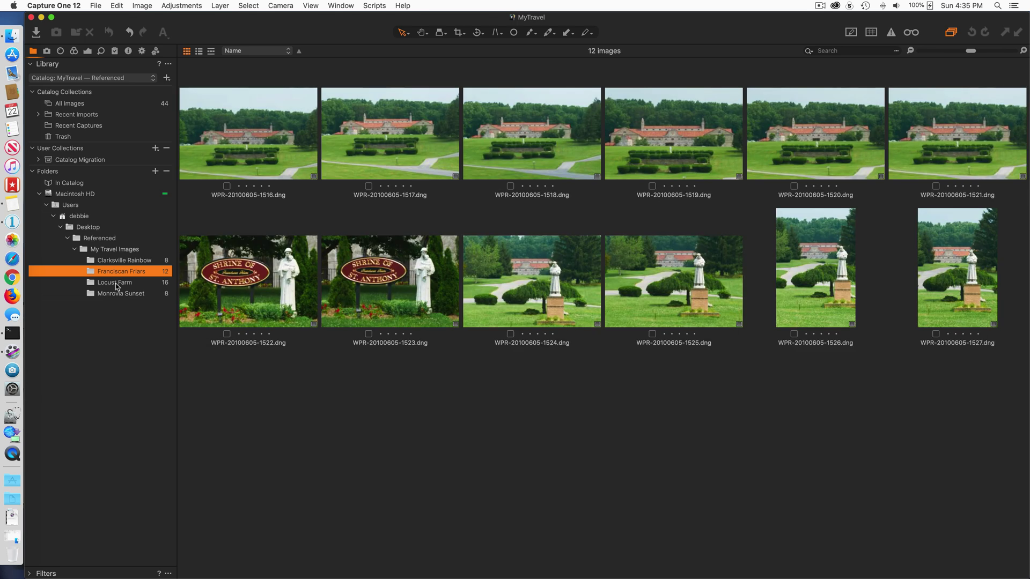
left_click(115, 282)
left_click(115, 291)
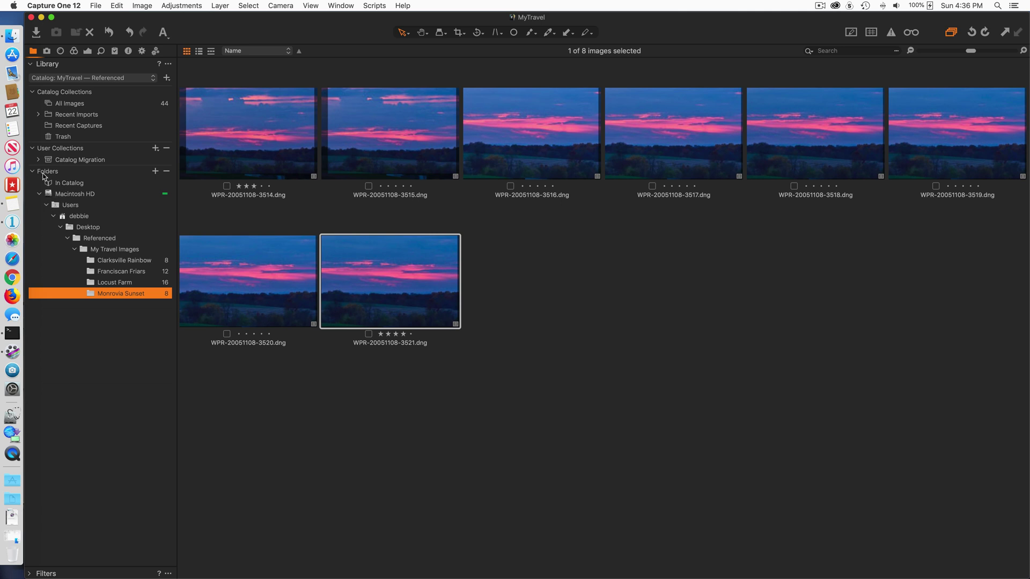
Step: Check In Catalog for stored images and trace the folder hierarchy from Macintosh HD through Desktop and Referenced to My Travel Images
left_click(70, 185)
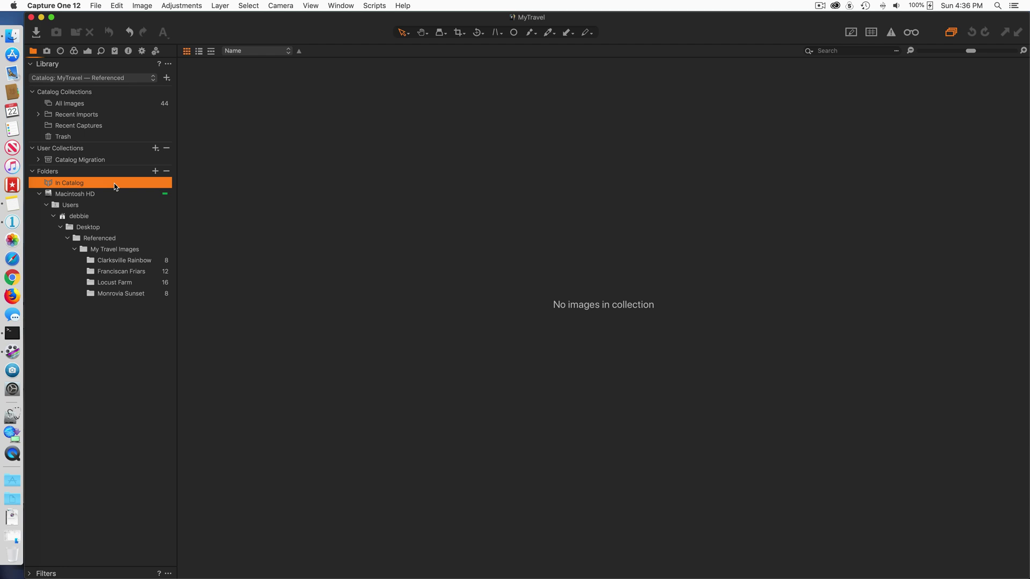
left_click(65, 197)
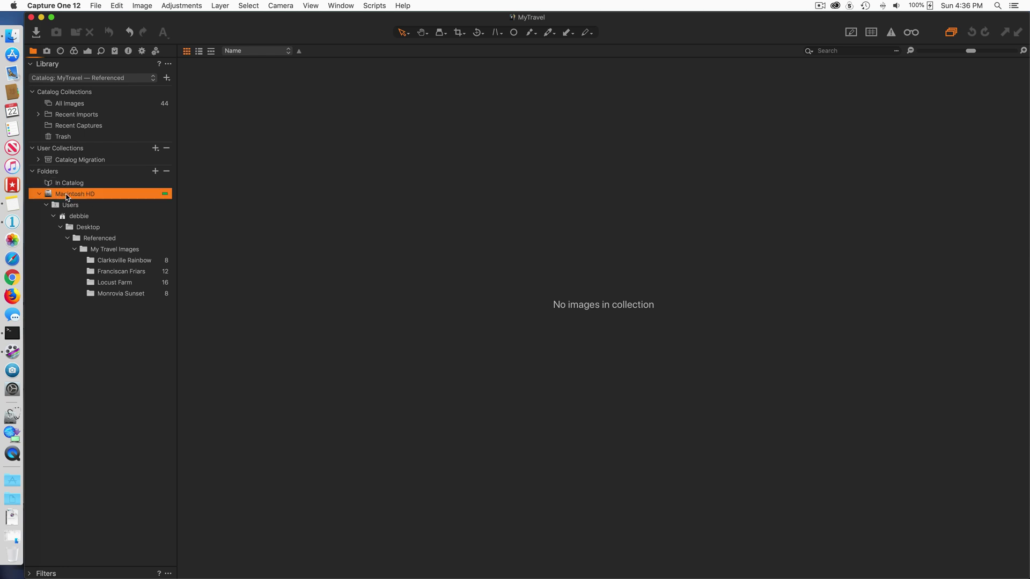
left_click(82, 230)
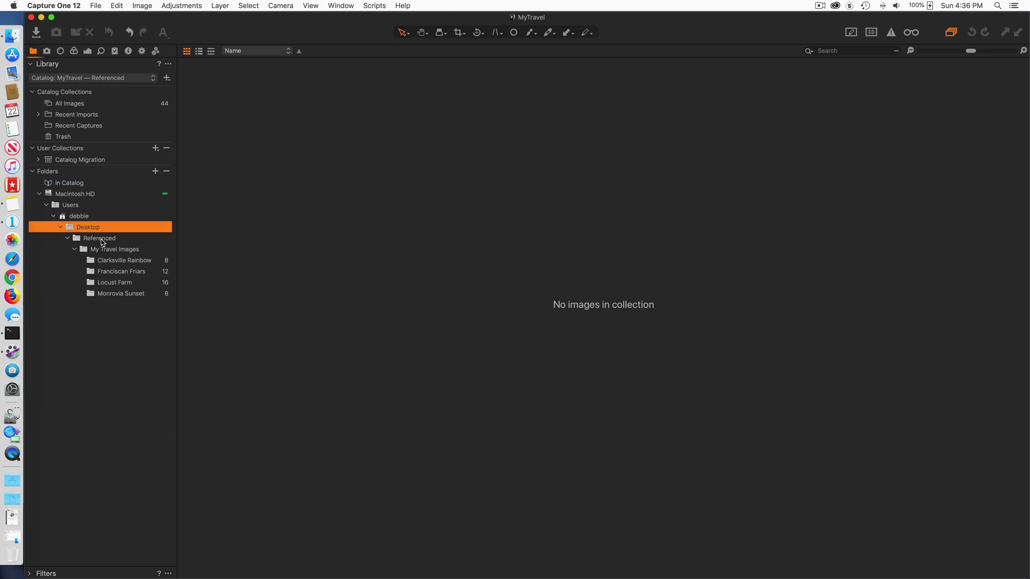
left_click(102, 241)
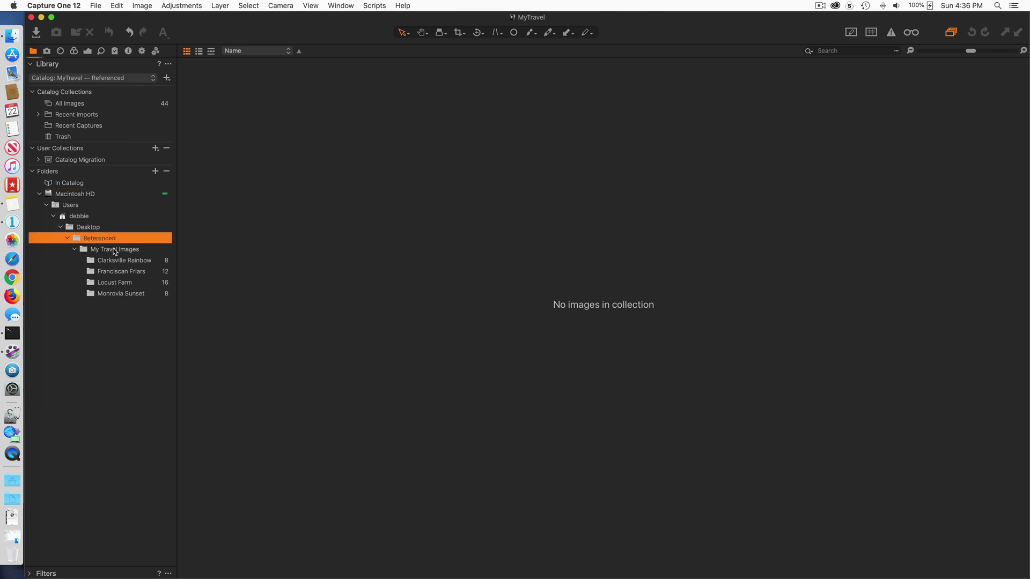
left_click(116, 252)
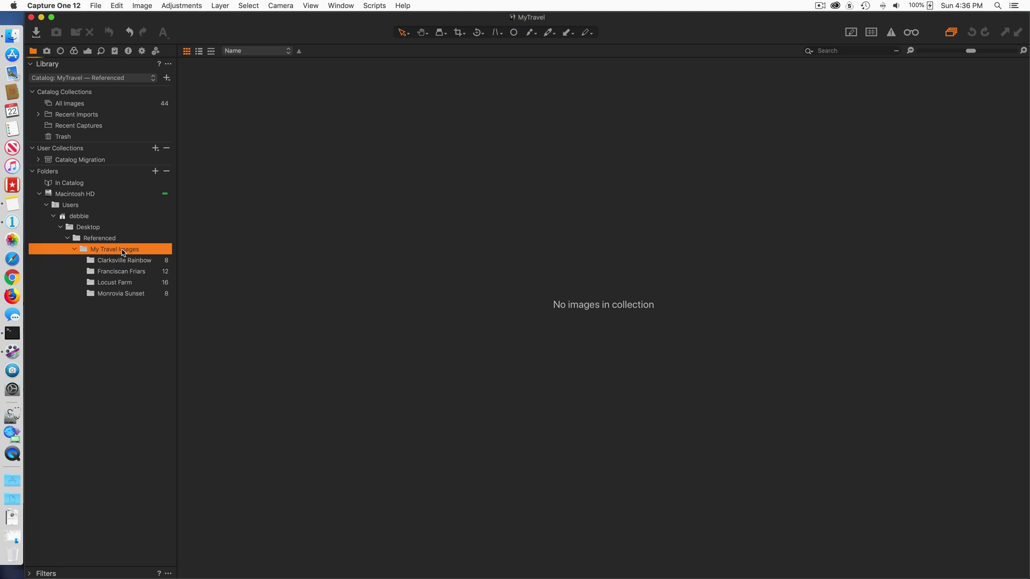
Step: Switch to Finder, follow the path from Desktop through Referenced to My Travel Images, and return to Capture One
left_click(12, 36)
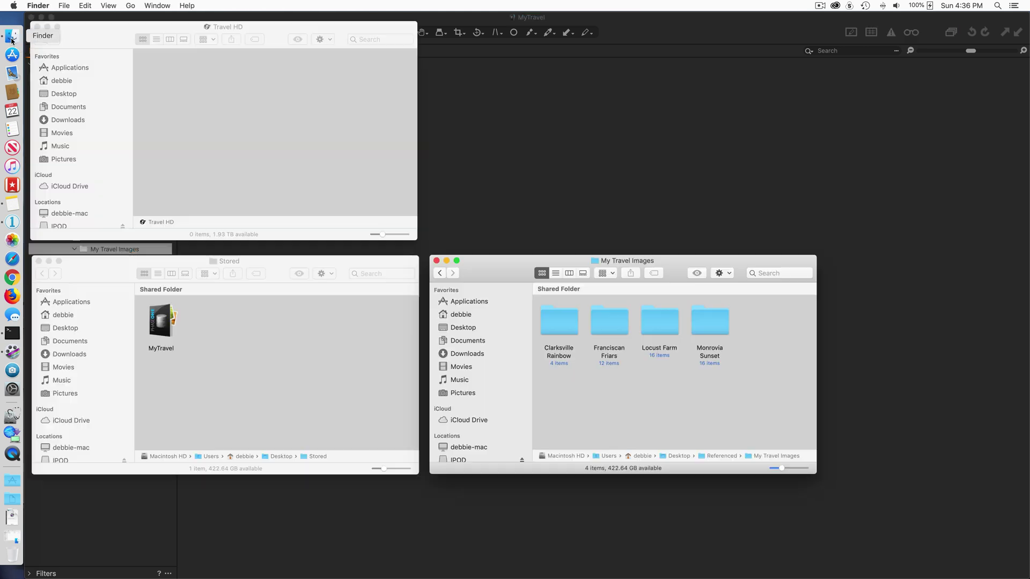
left_click(469, 327)
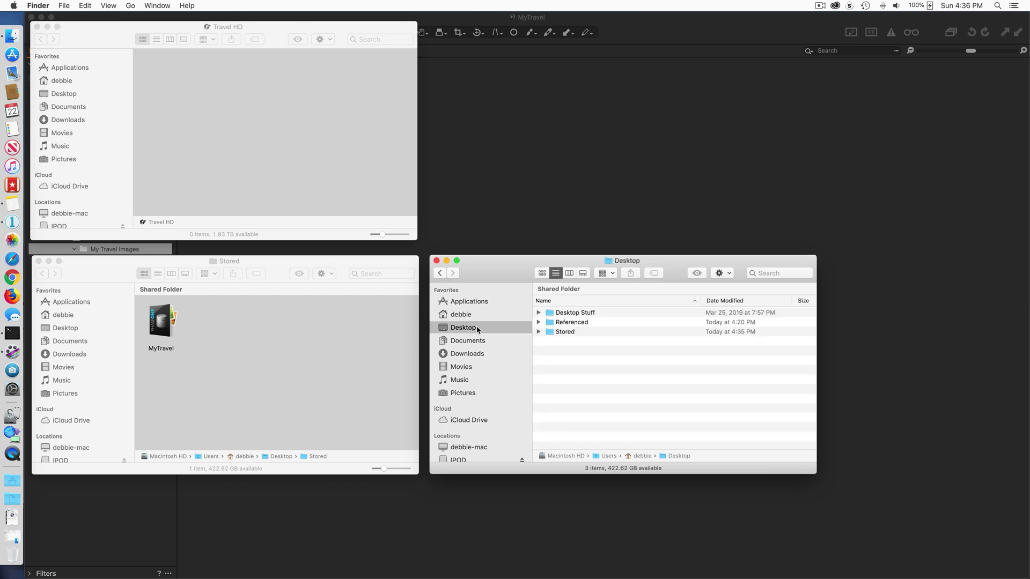
double_click(573, 323)
double_click(582, 313)
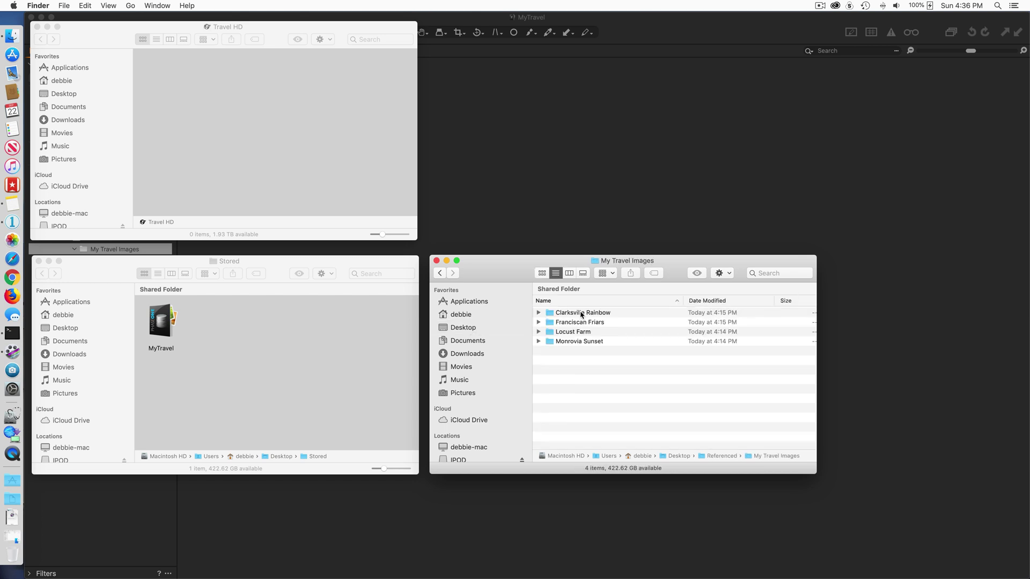
left_click(493, 202)
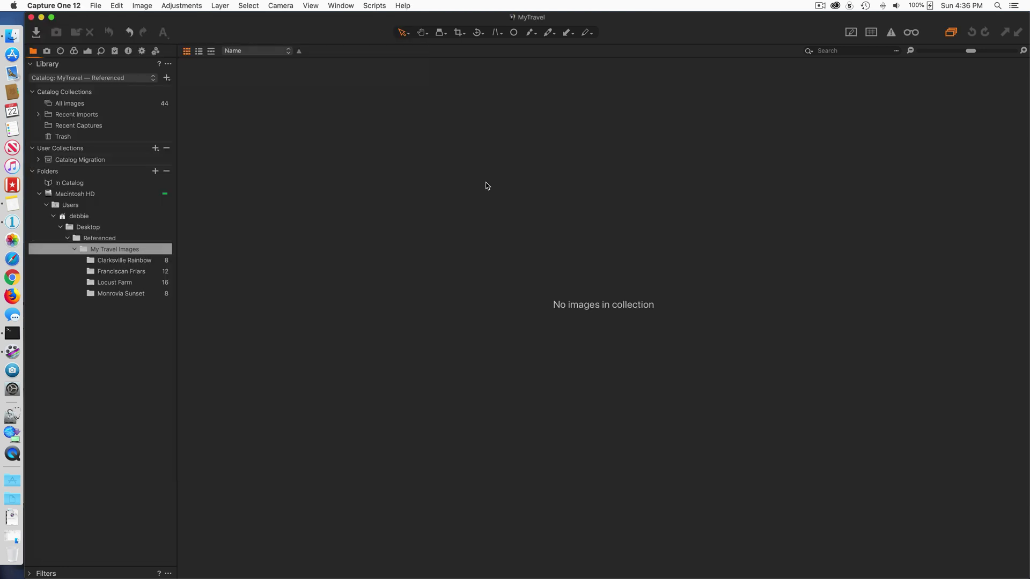
Step: Close the MyTravel catalog with All Images selected, and copy My Travel Images and MyTravel from the Referenced folder to Travel HD
left_click(117, 105)
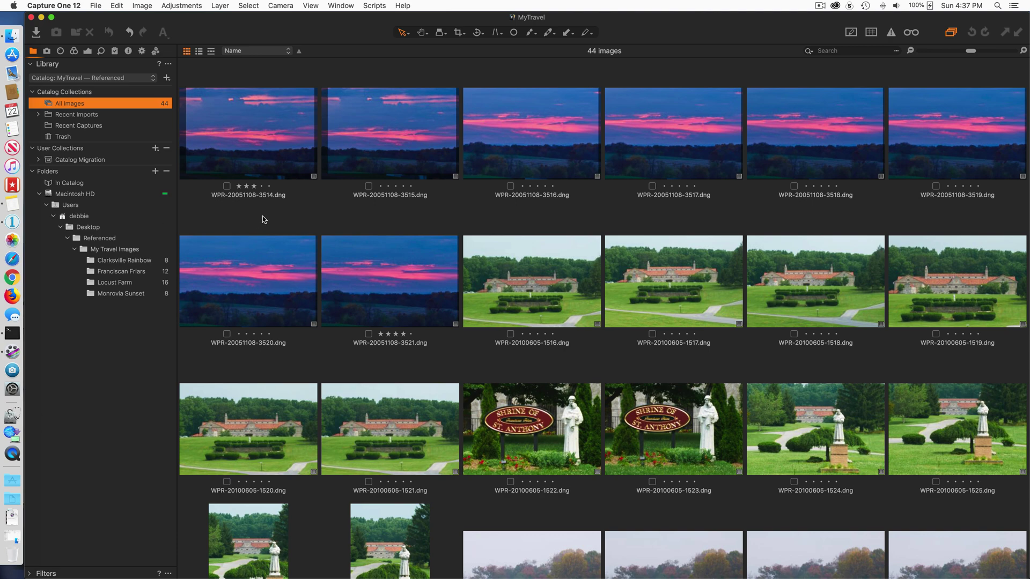
key("super+w")
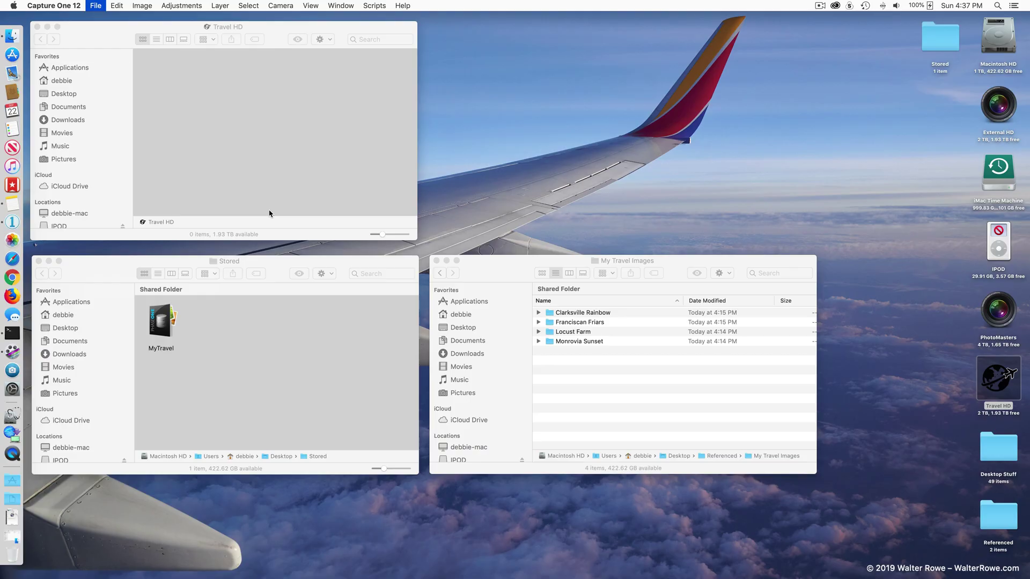
left_click(443, 274)
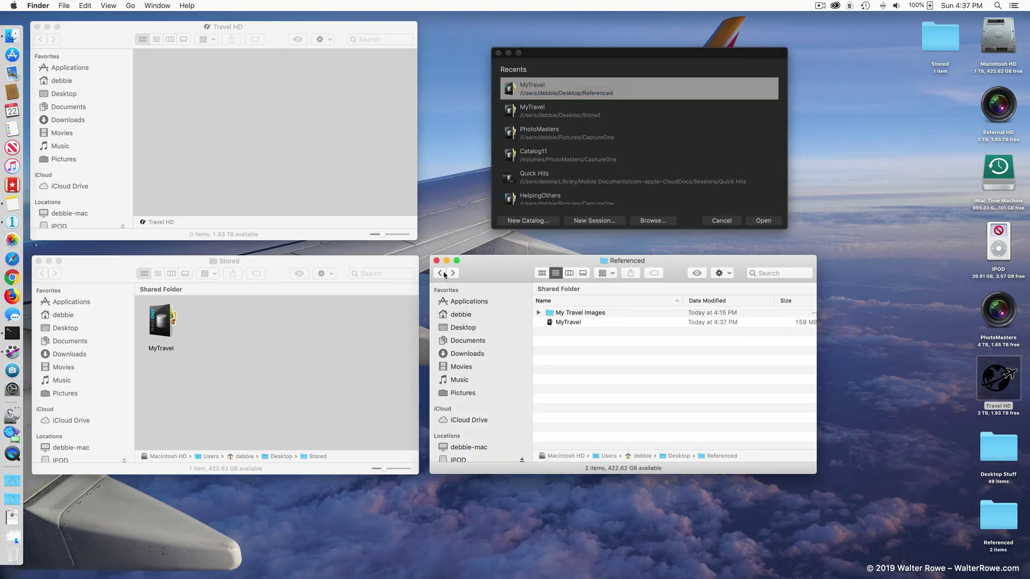
left_click(556, 314)
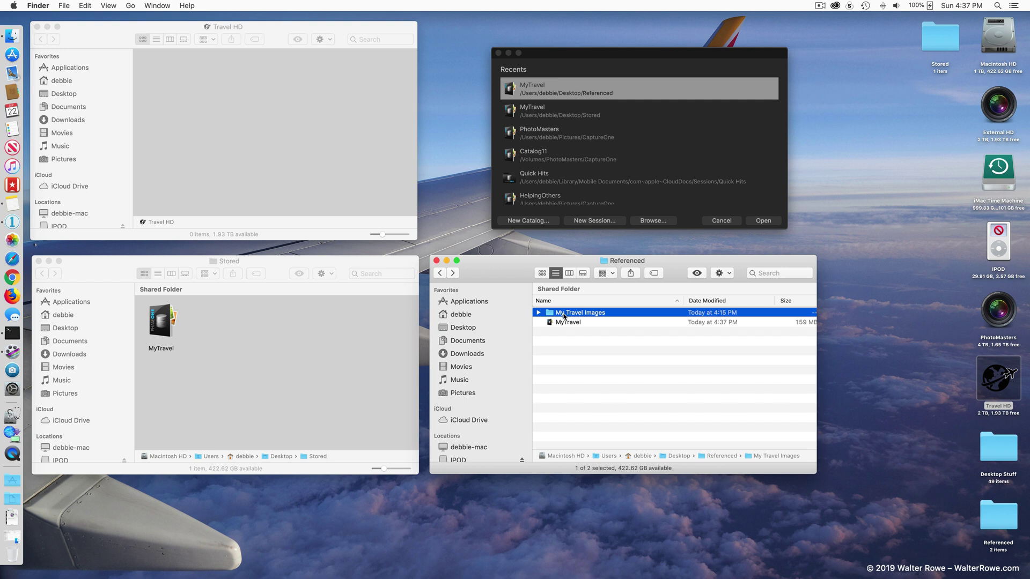
left_click_drag(563, 316, 332, 154)
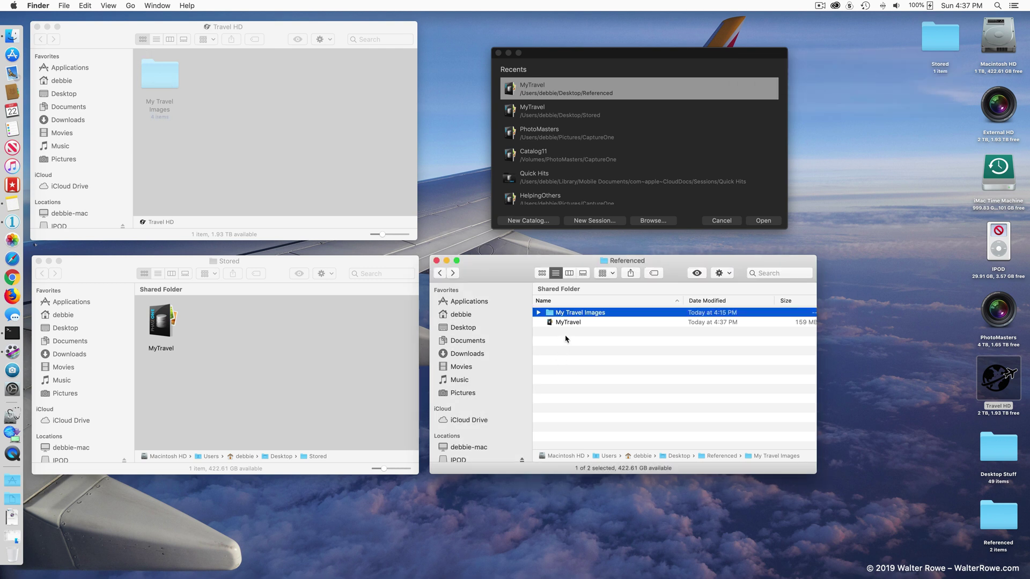
left_click_drag(564, 323, 363, 167)
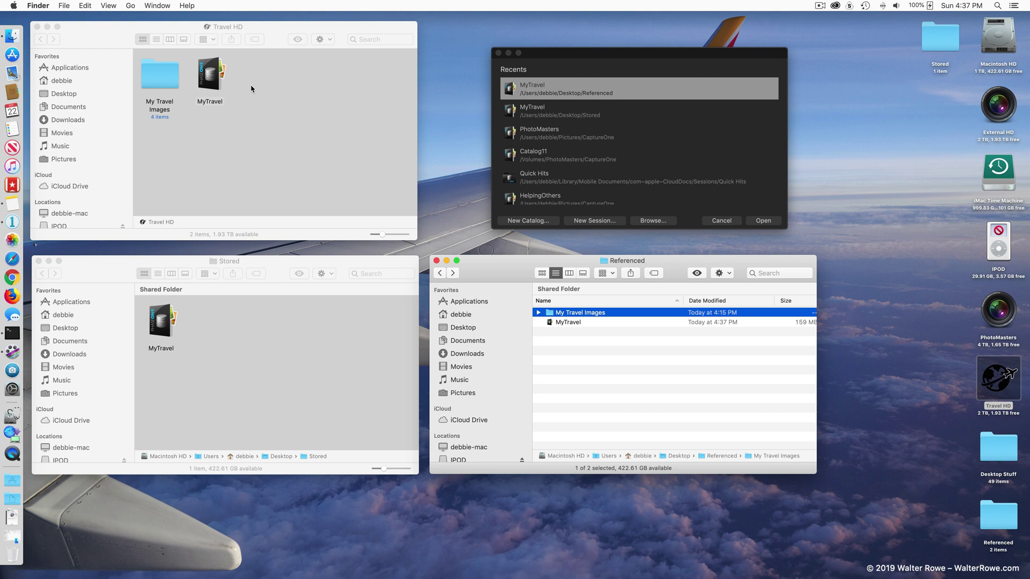
Step: Open MyTravel from Travel HD and use Locate to point its My Travel Images folder to the copy on Travel HD
double_click(208, 81)
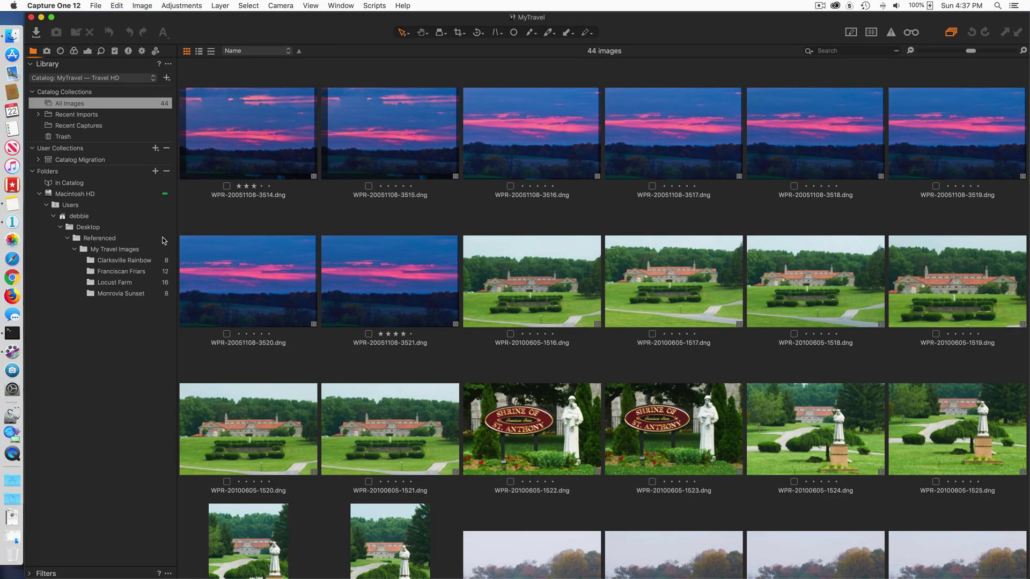
right_click(104, 250)
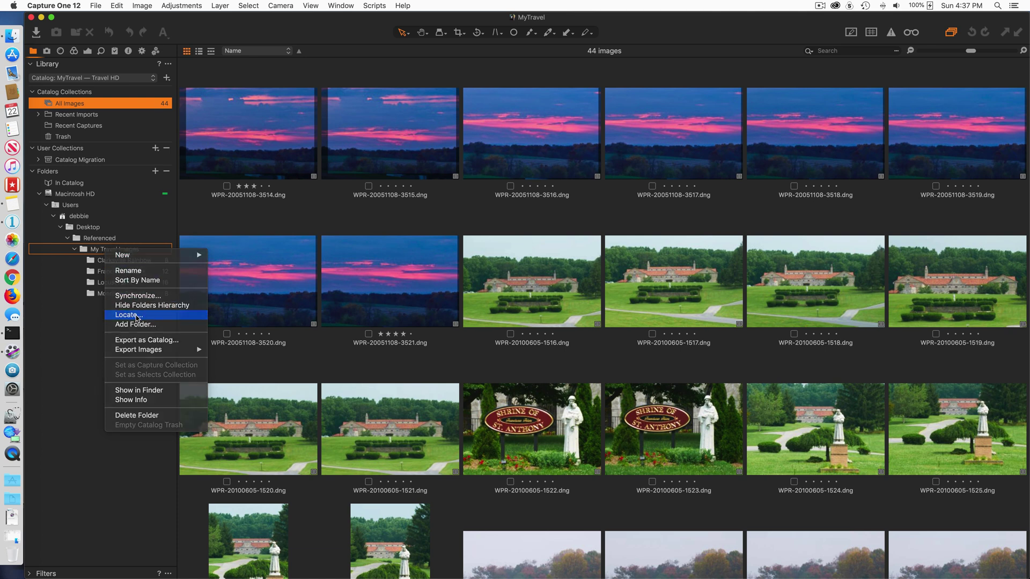
left_click(136, 316)
scroll(316, 240, "down", 2)
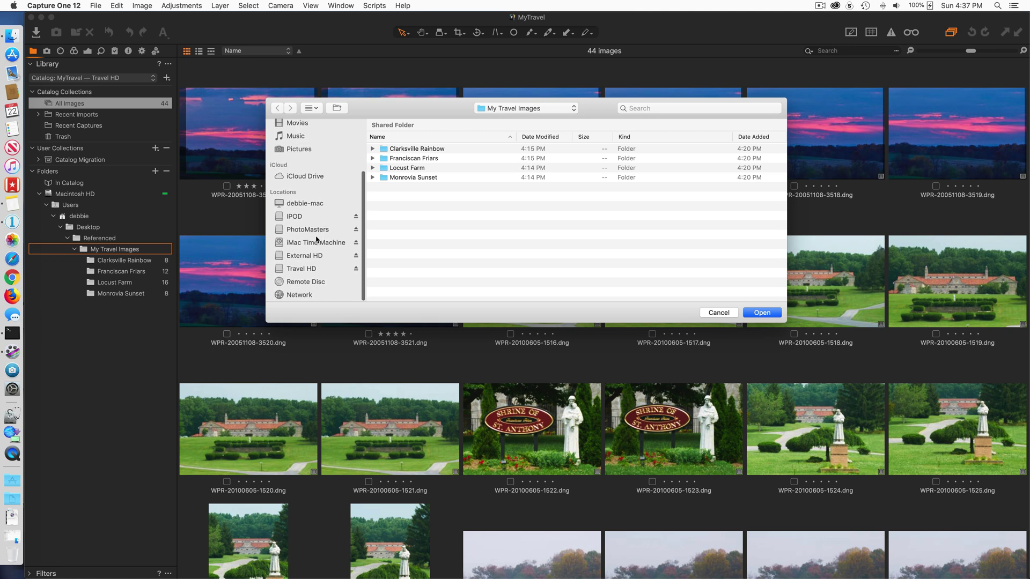
left_click(313, 270)
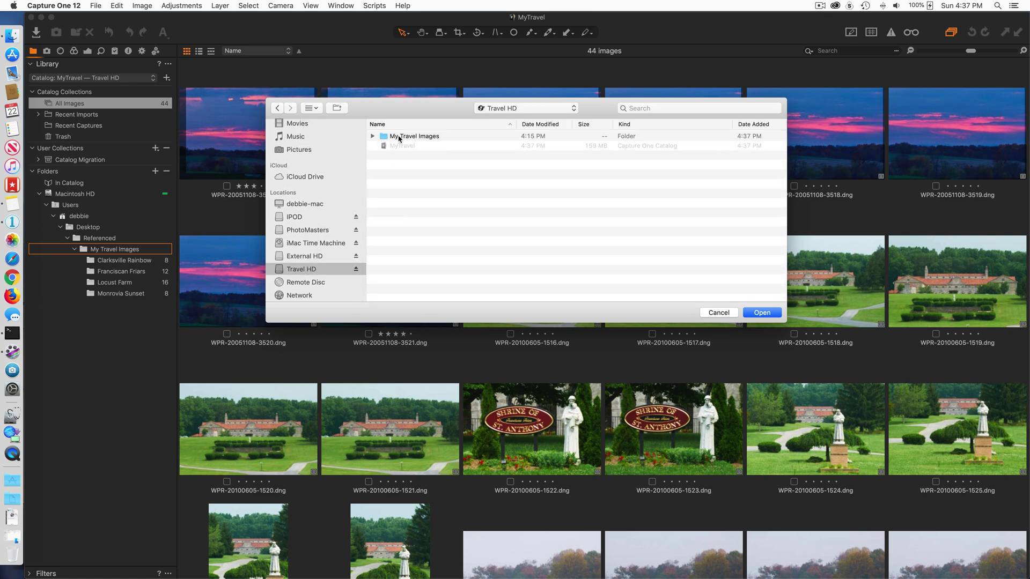
double_click(399, 138)
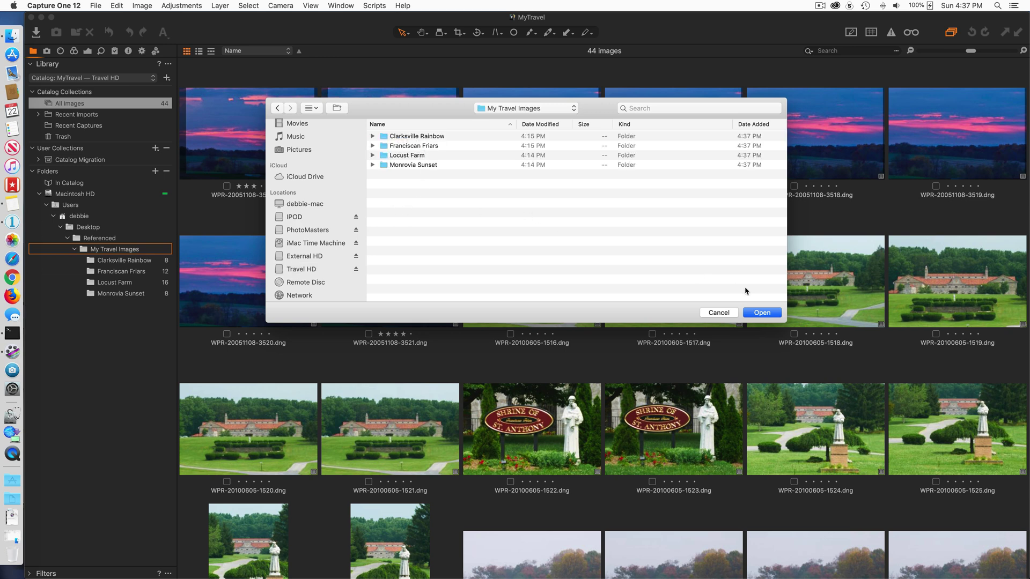
left_click(761, 316)
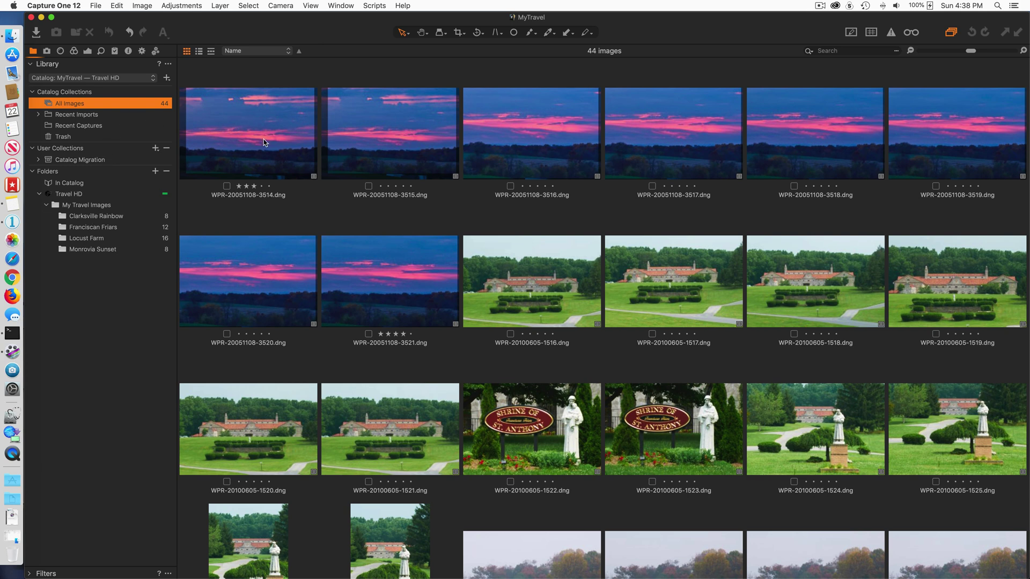
Step: Switch to Finder, delete My Travel Images and MyTravel from the Referenced folder, and empty the Trash
key("super+Tab")
left_click(567, 354)
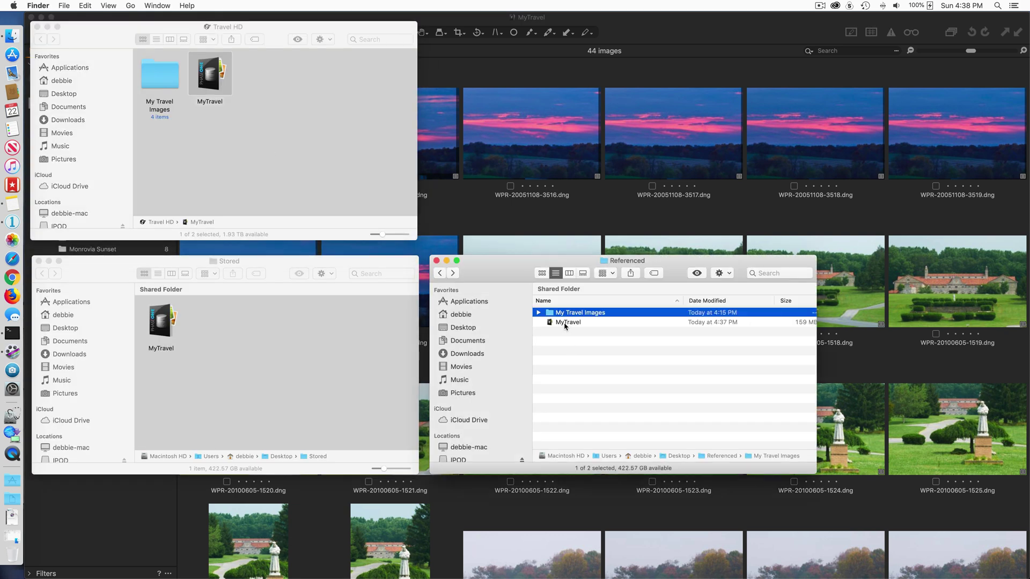
left_click(567, 323, "shift")
key("super+BackSpace")
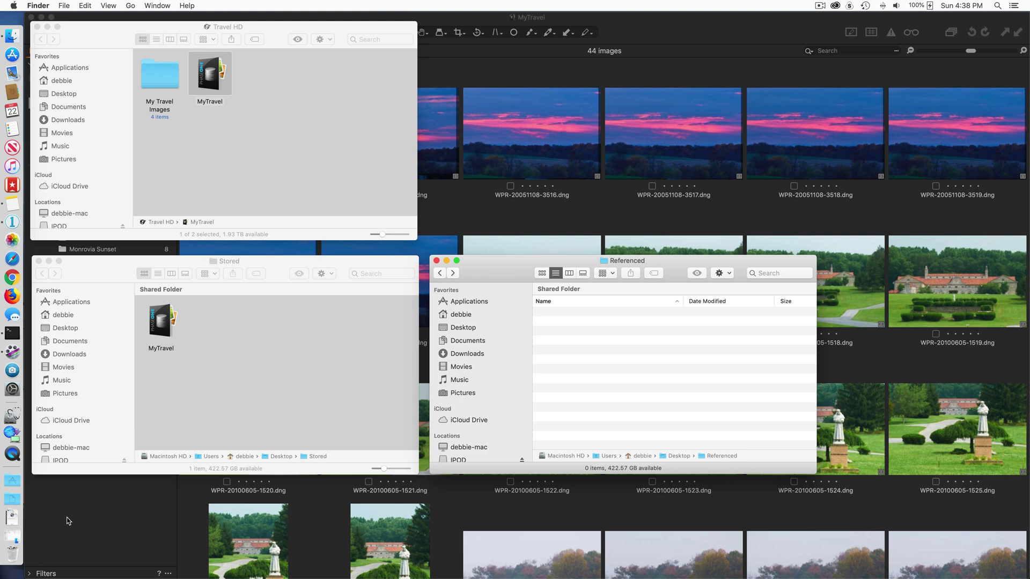
right_click(14, 555)
left_click(51, 561)
Step: Switch to Capture One, view WPR-20051108-3514.dng enlarged in the viewer, and return to the thumbnail browser
key("super+Tab")
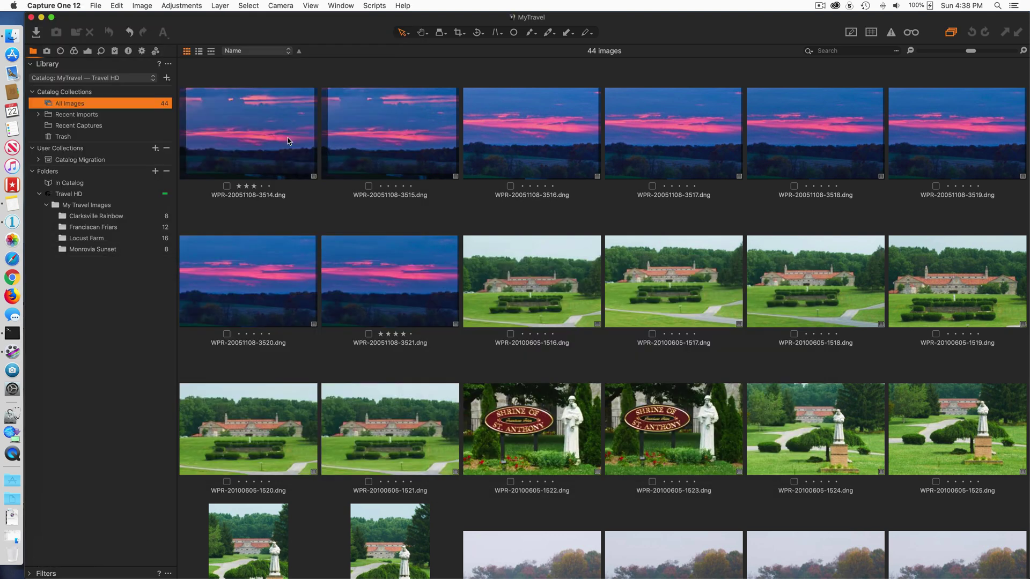
left_click(236, 138)
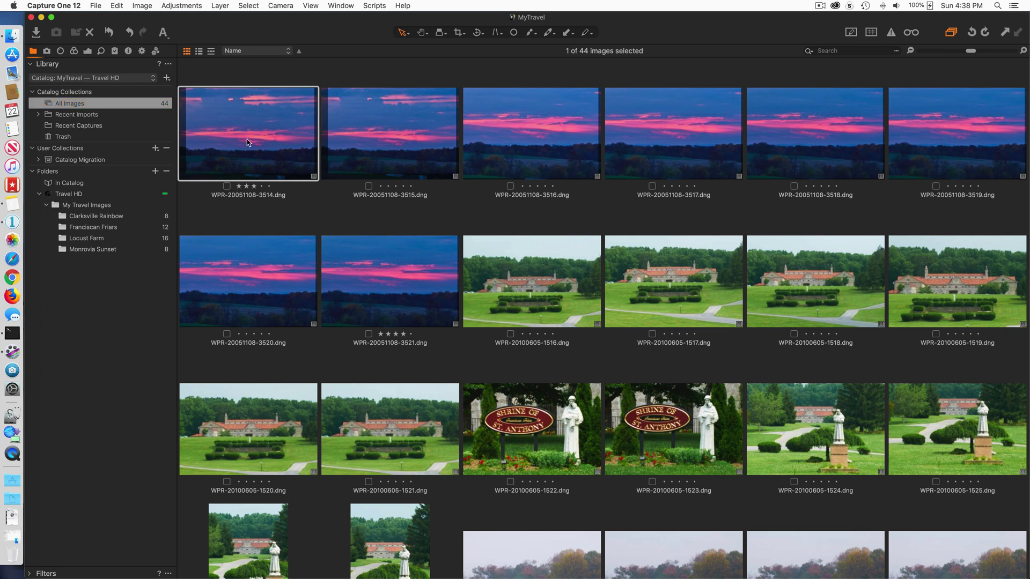
key("alt+super+v")
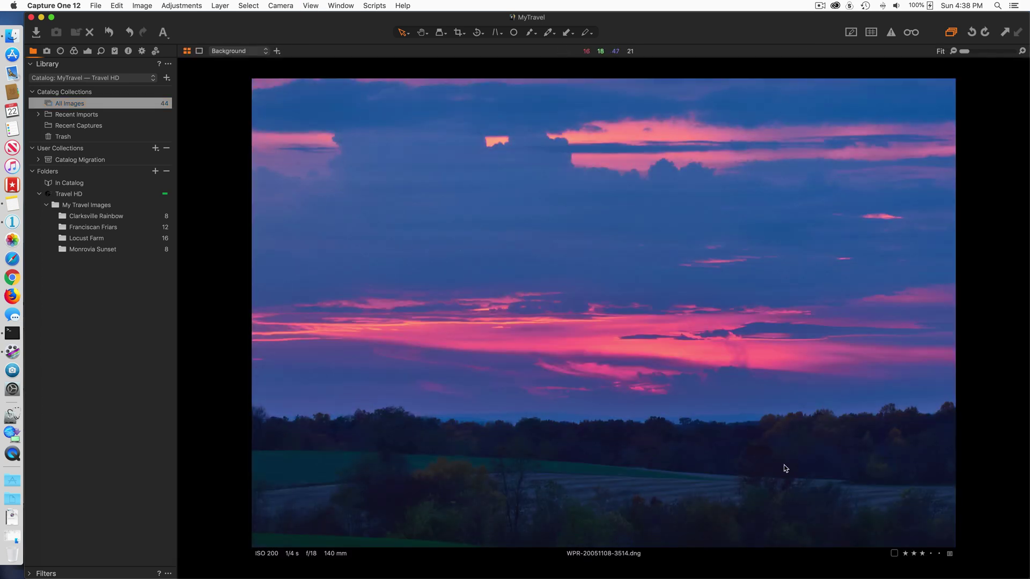
key("alt+super+v")
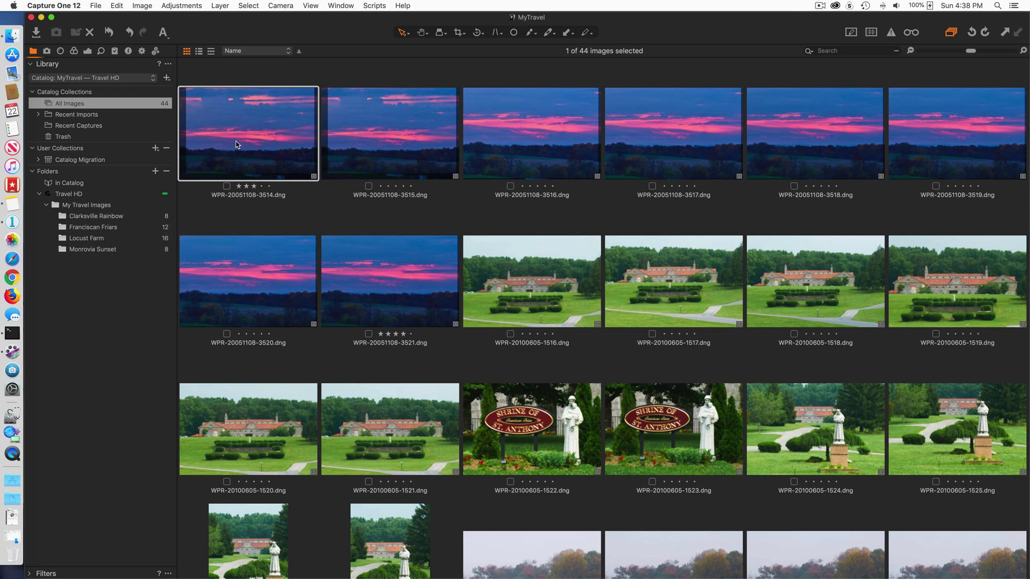
Step: Close the MyTravel catalog and copy My Travel Images and MyTravel from Travel HD to the Referenced folder
key("super+w")
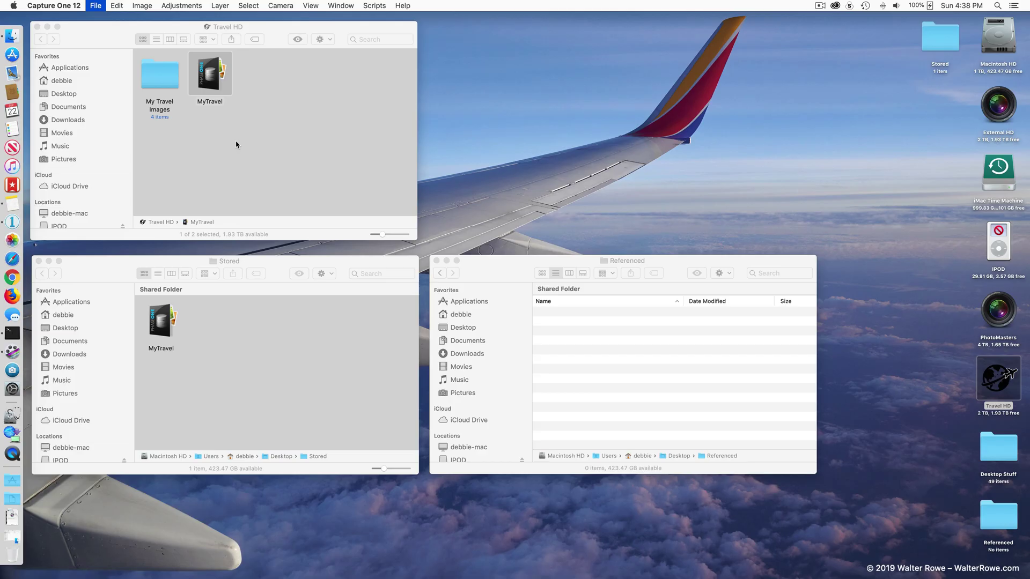
left_click(213, 127)
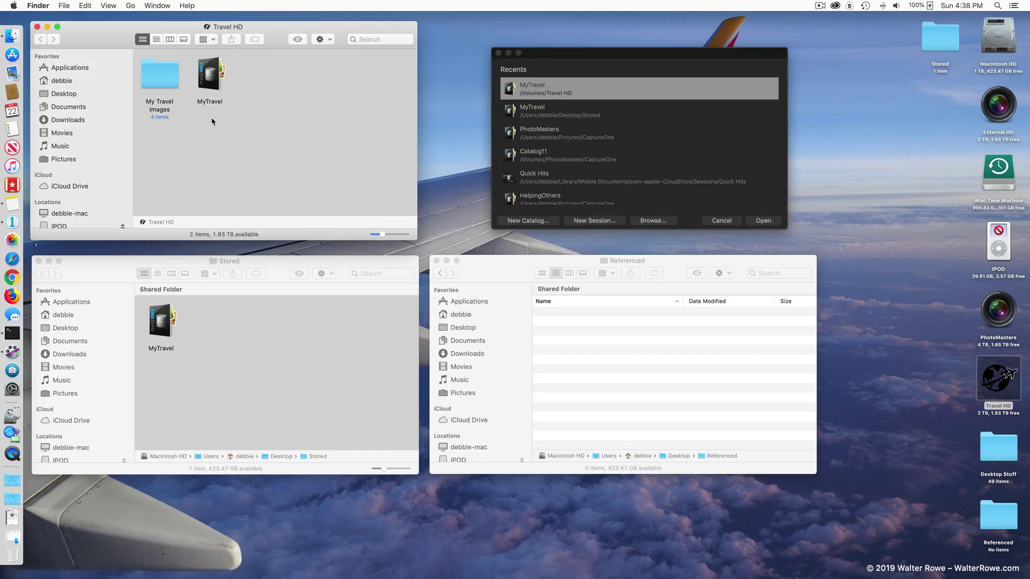
left_click_drag(207, 120, 141, 53)
left_click_drag(208, 86, 600, 381)
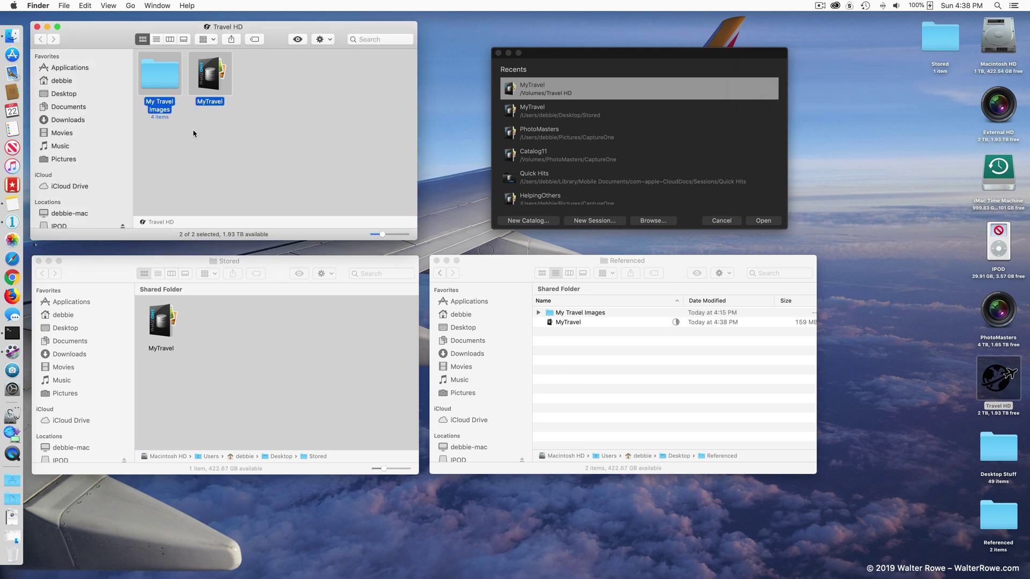
Step: Delete My Travel Images and MyTravel from Travel HD and empty the Trash
left_click_drag(215, 80, 157, 81)
key("super+BackSpace")
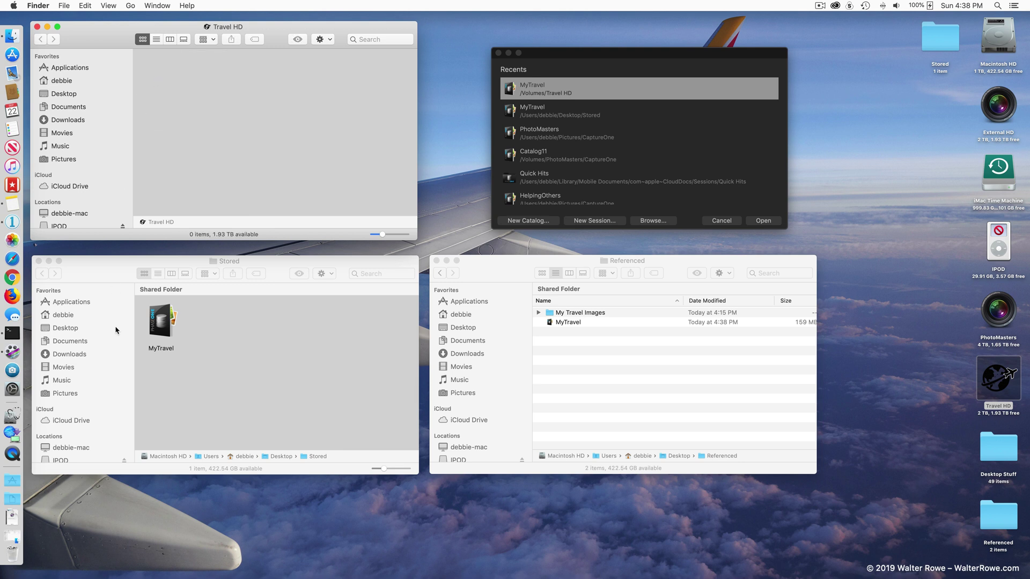
right_click(12, 552)
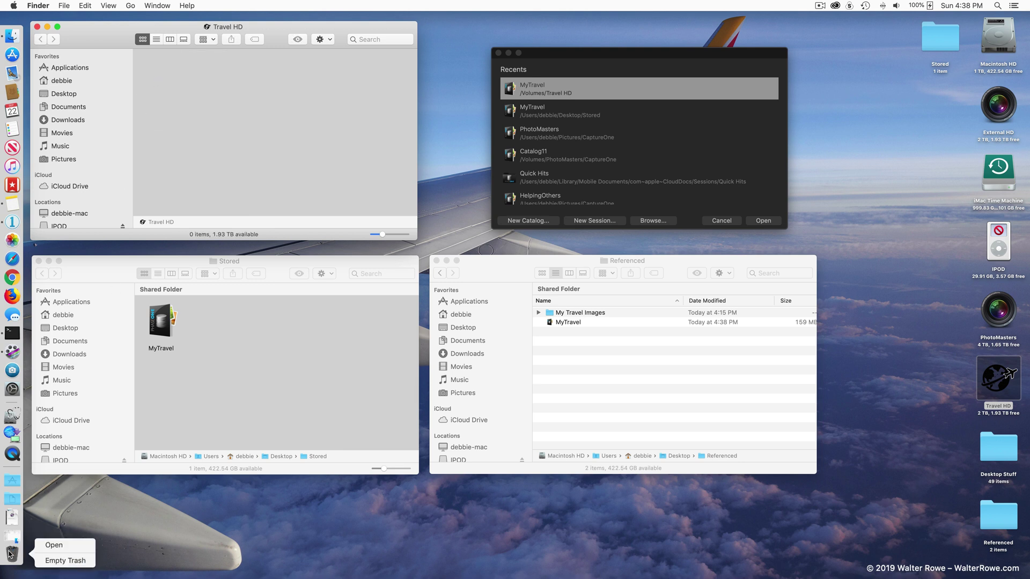
left_click(64, 561)
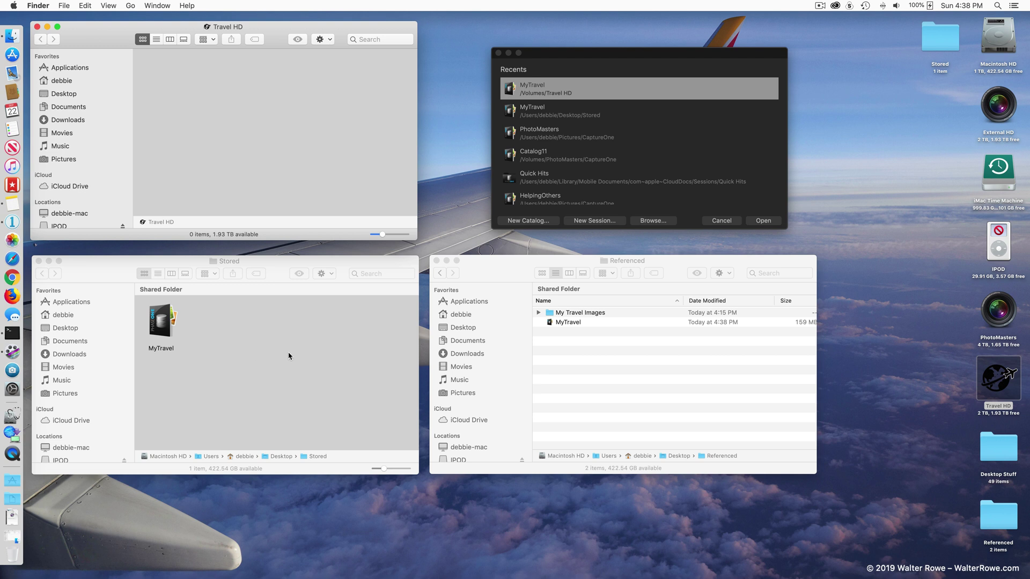
Step: Open MyTravel from the Referenced folder and use Locate to point its My Travel Images folder to the copy in Desktop's Referenced folder
left_click(539, 360)
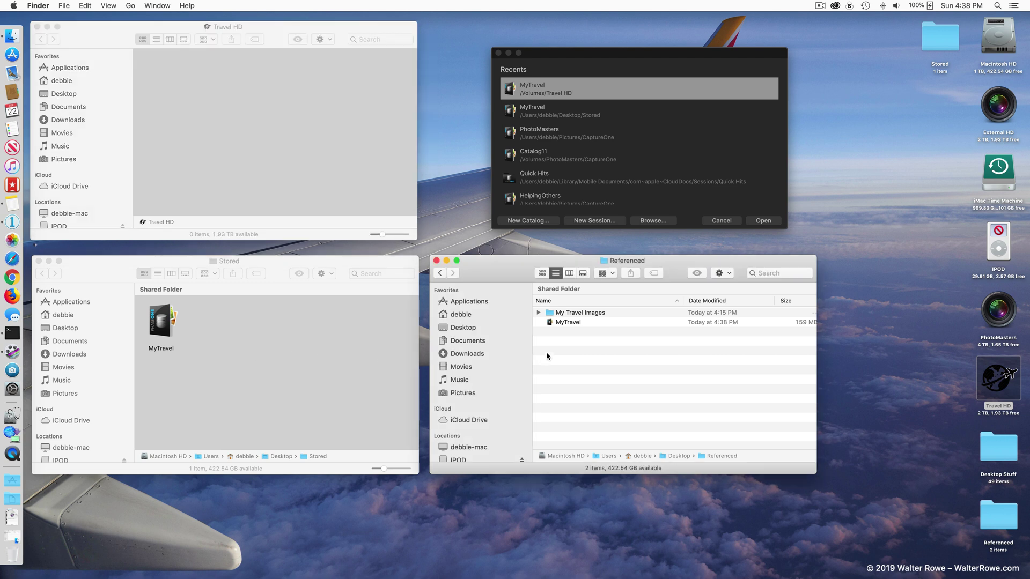
double_click(567, 323)
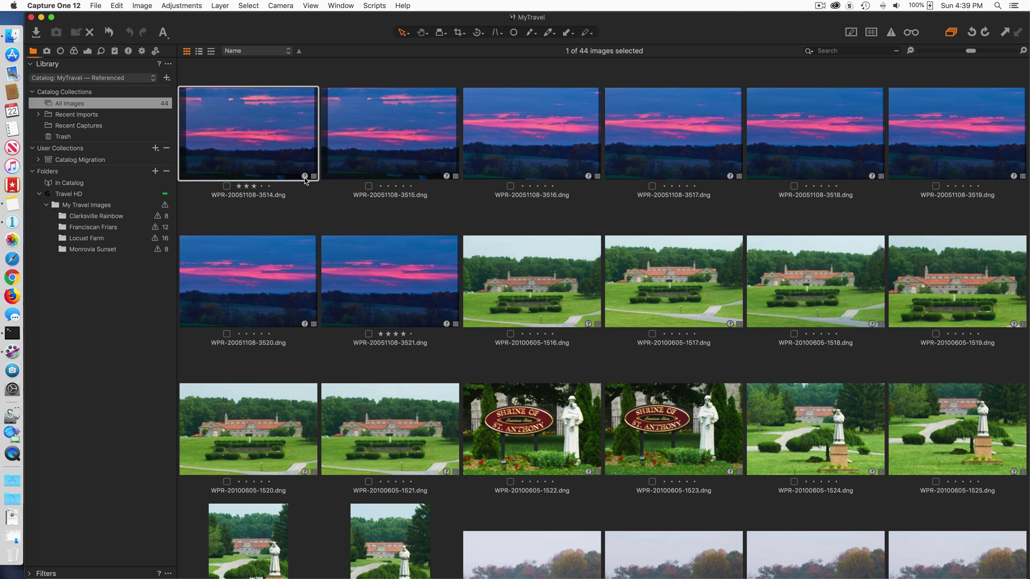
right_click(85, 204)
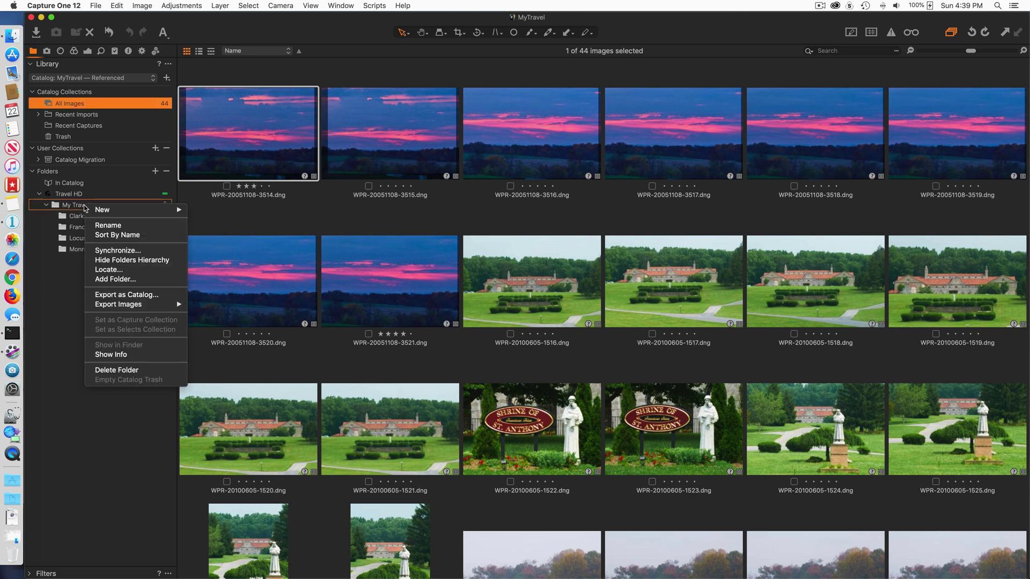
left_click(106, 270)
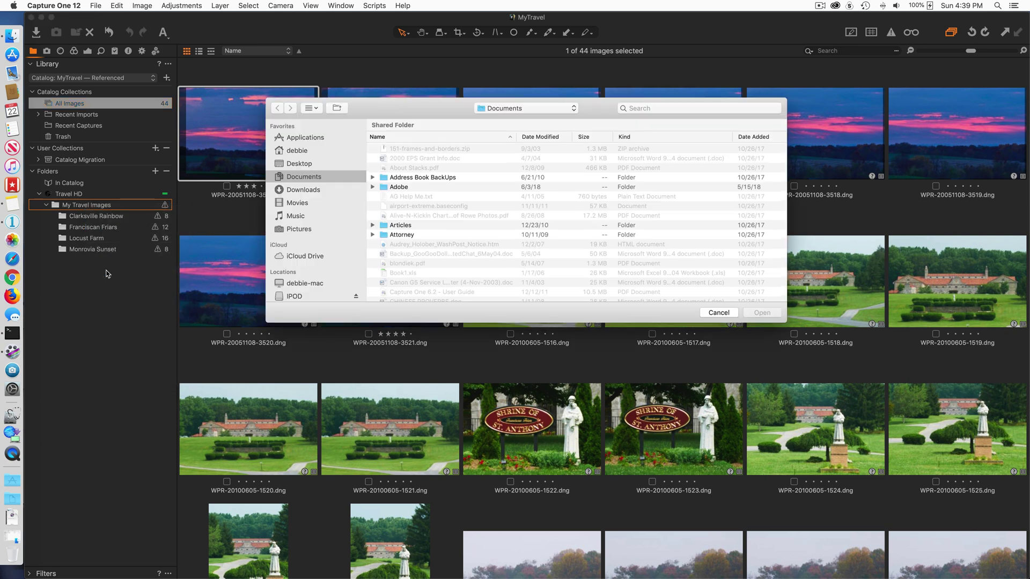
left_click(308, 166)
double_click(405, 159)
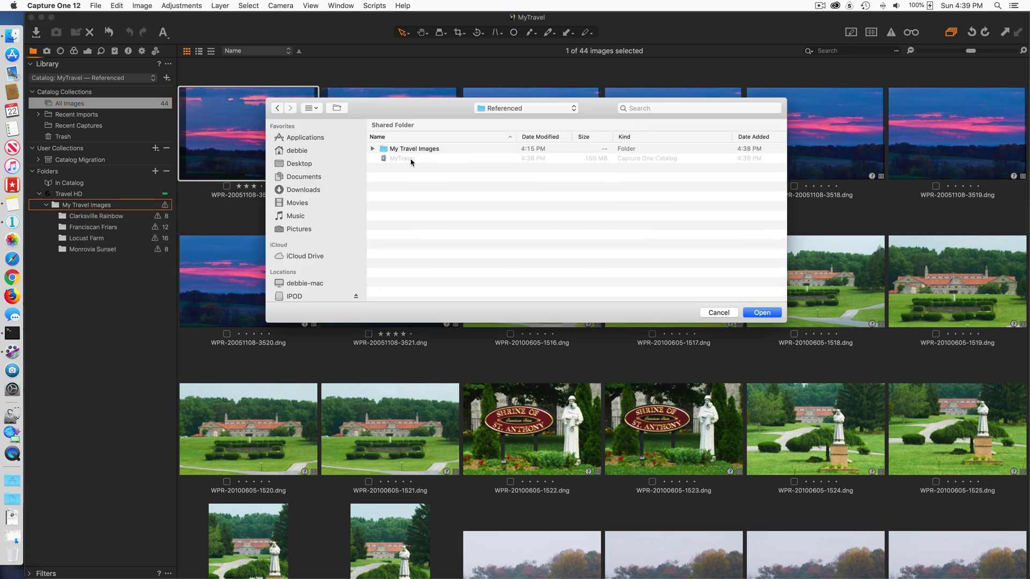
double_click(409, 149)
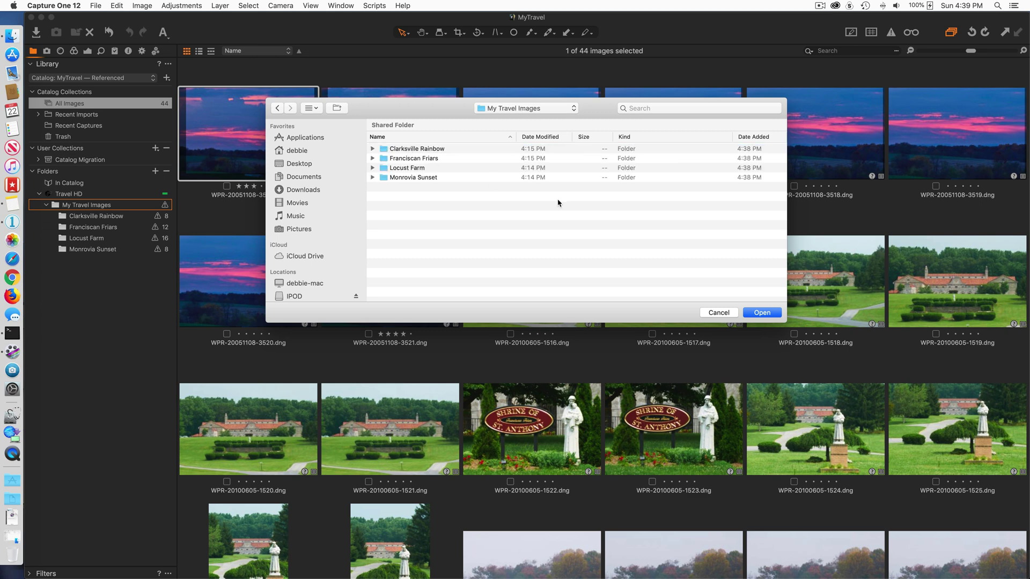
left_click(759, 314)
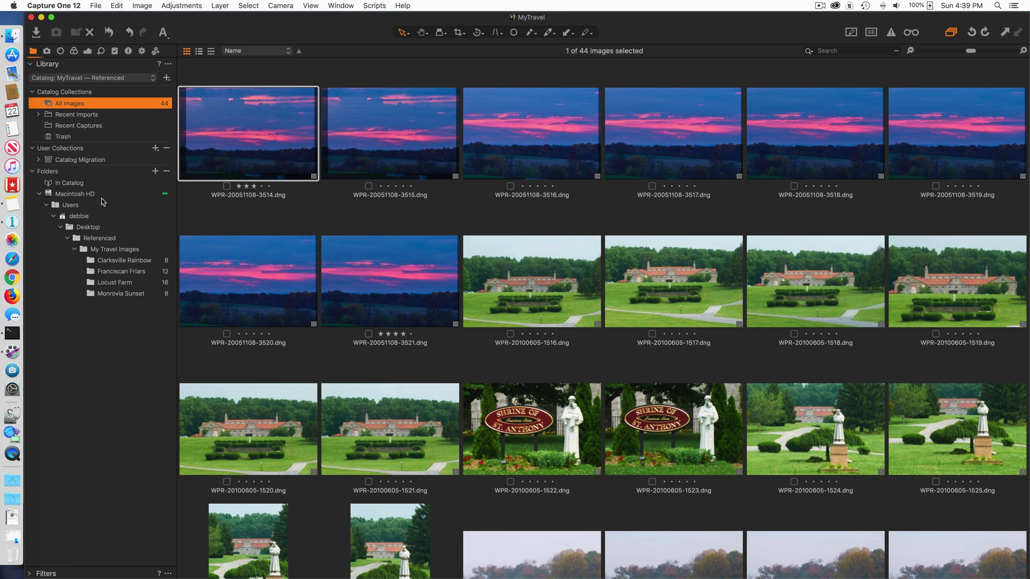
Step: Create a folder named My Travel Images on Travel HD and add it to the catalog's Folders
left_click(155, 171)
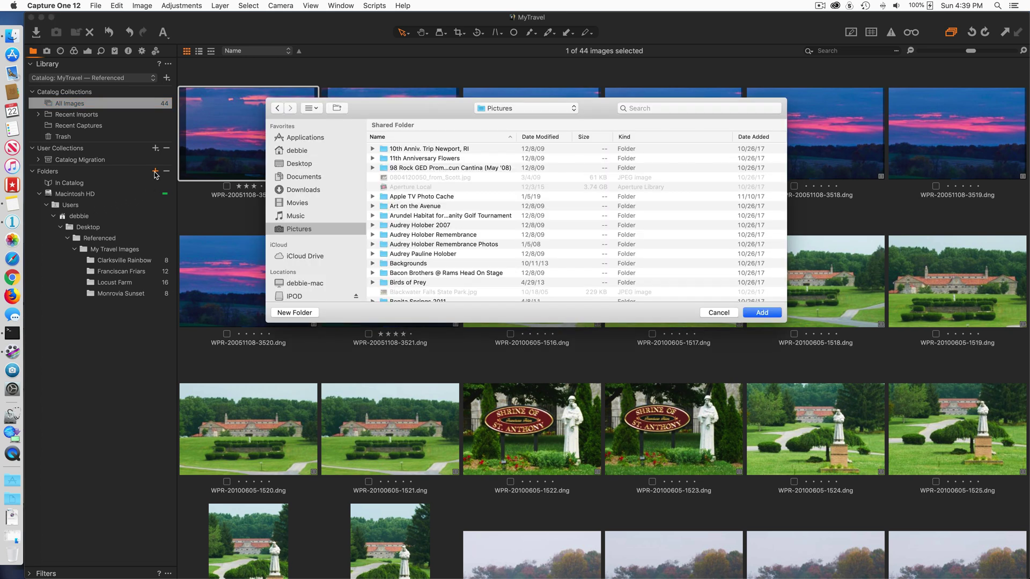
scroll(291, 255, "down", 5)
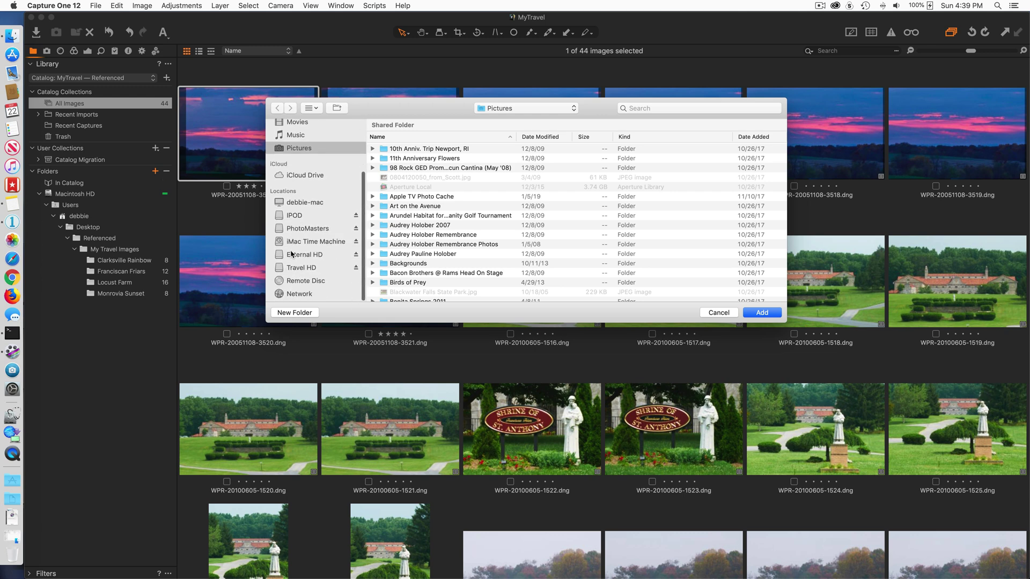
left_click(305, 269)
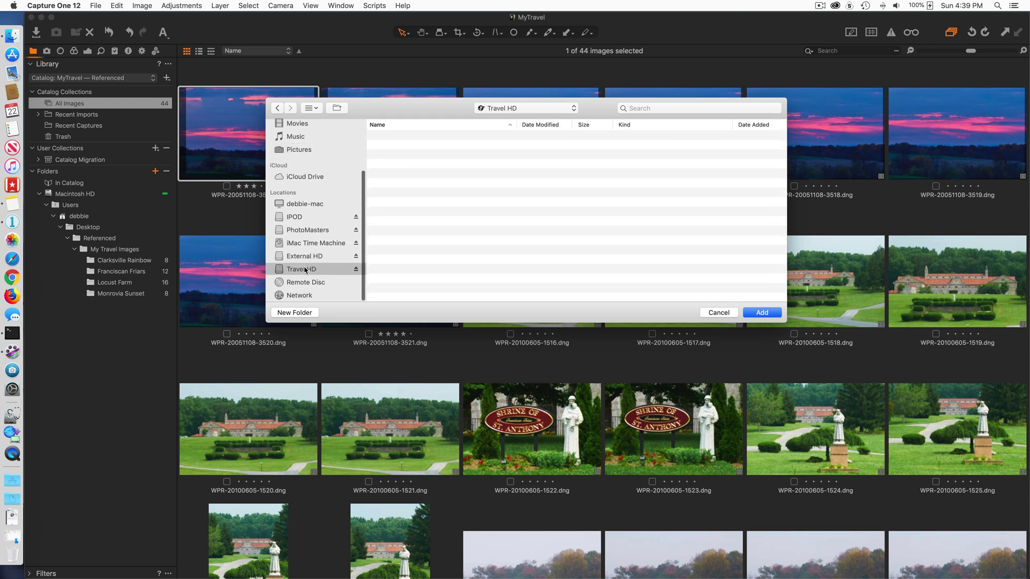
left_click(295, 313)
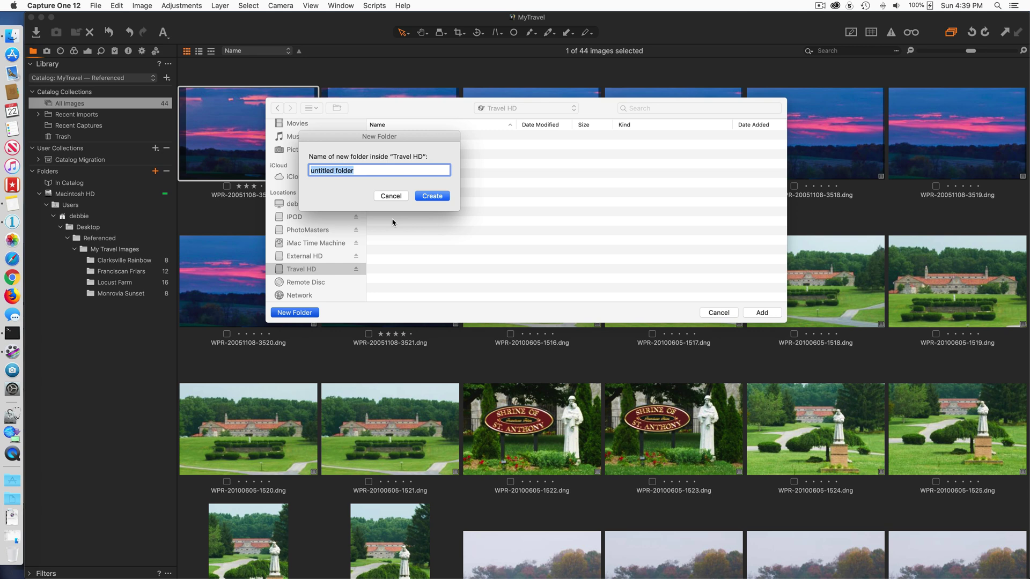
type("My Travel Images")
left_click(432, 197)
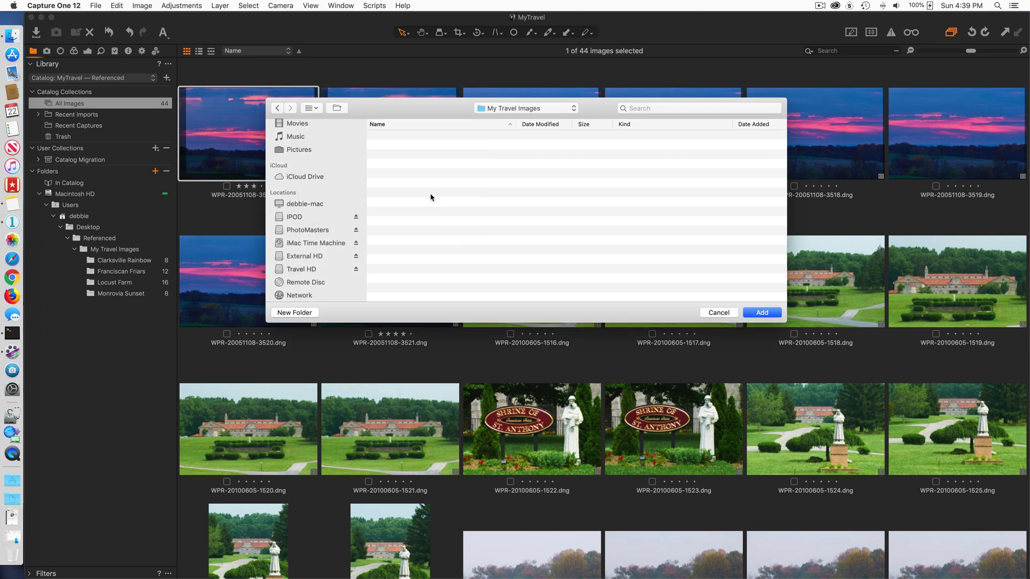
left_click(764, 315)
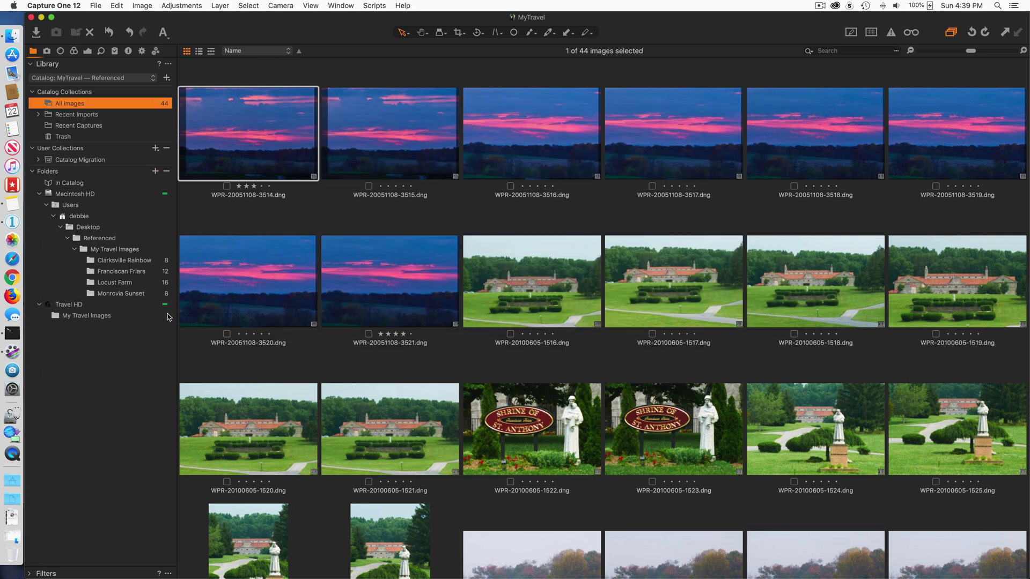
Step: Hide the folders hierarchy for Macintosh HD and expand its My Travel Images folder
right_click(99, 242)
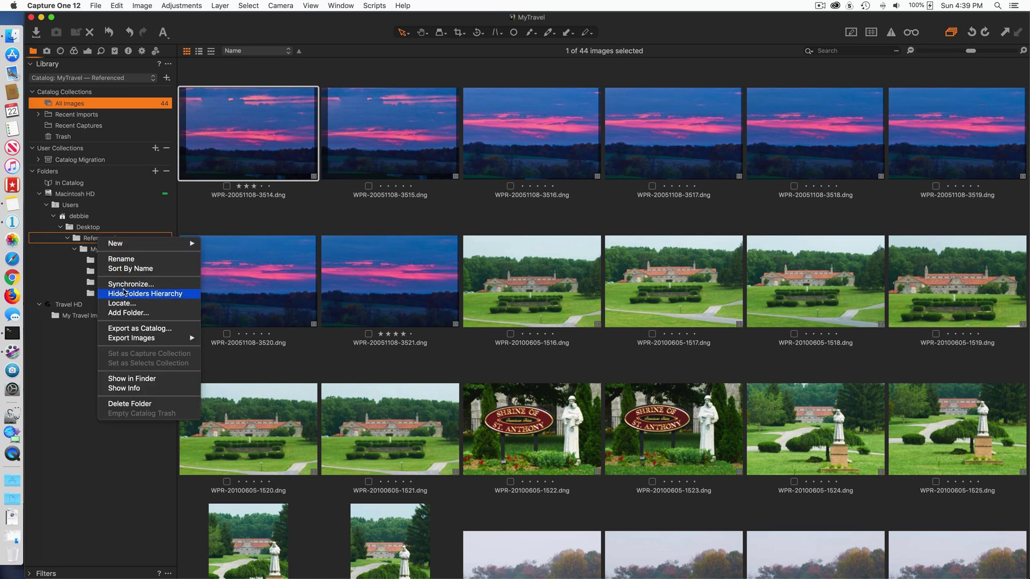
left_click(126, 294)
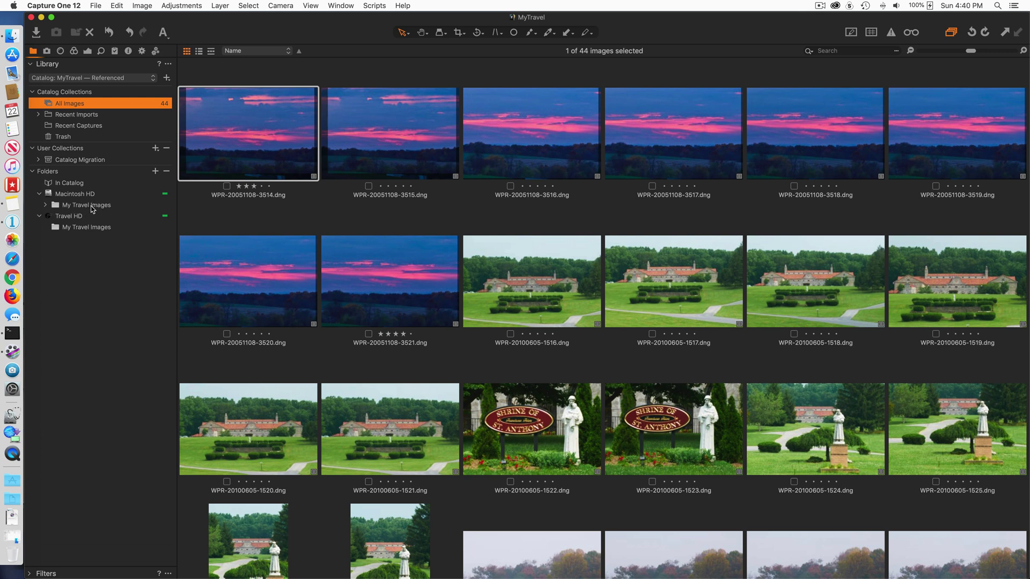
left_click(45, 205)
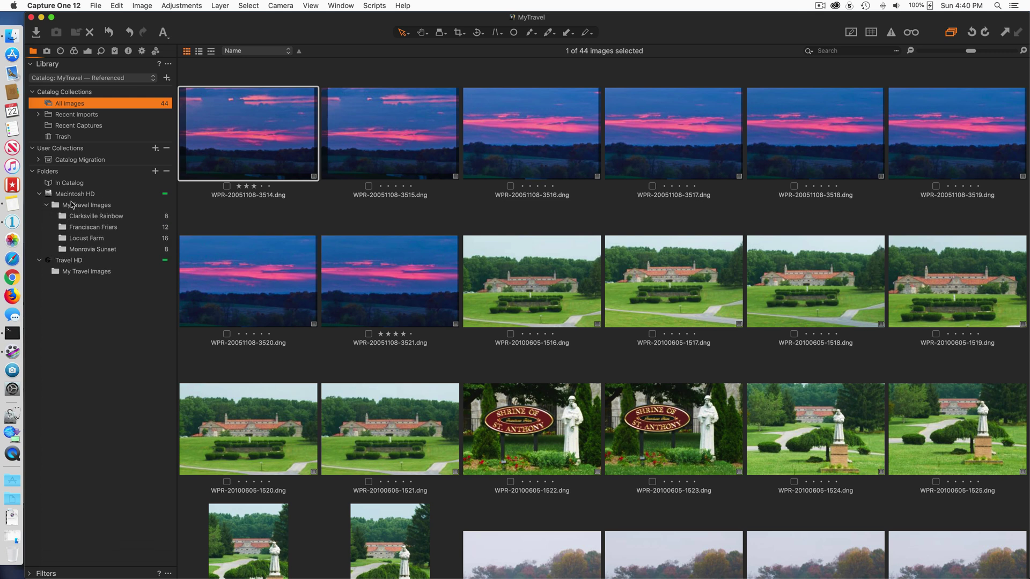
Step: Move the Monrovia Sunset, Locust Farm, Franciscan Friars and Clarksville Rainbow folders from Macintosh HD into My Travel Images on Travel HD, confirming each move
left_click(106, 250)
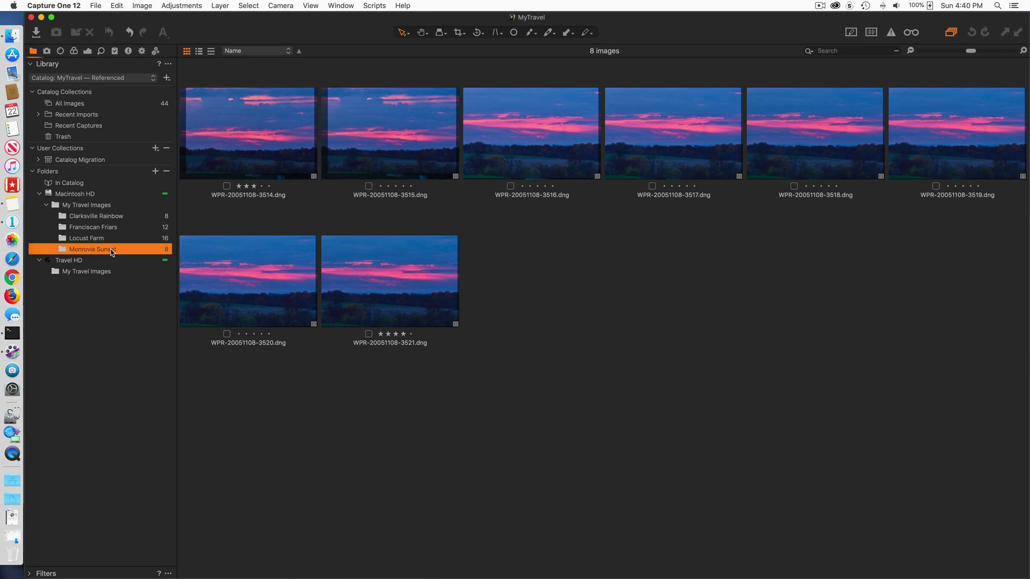
left_click_drag(111, 249, 101, 273)
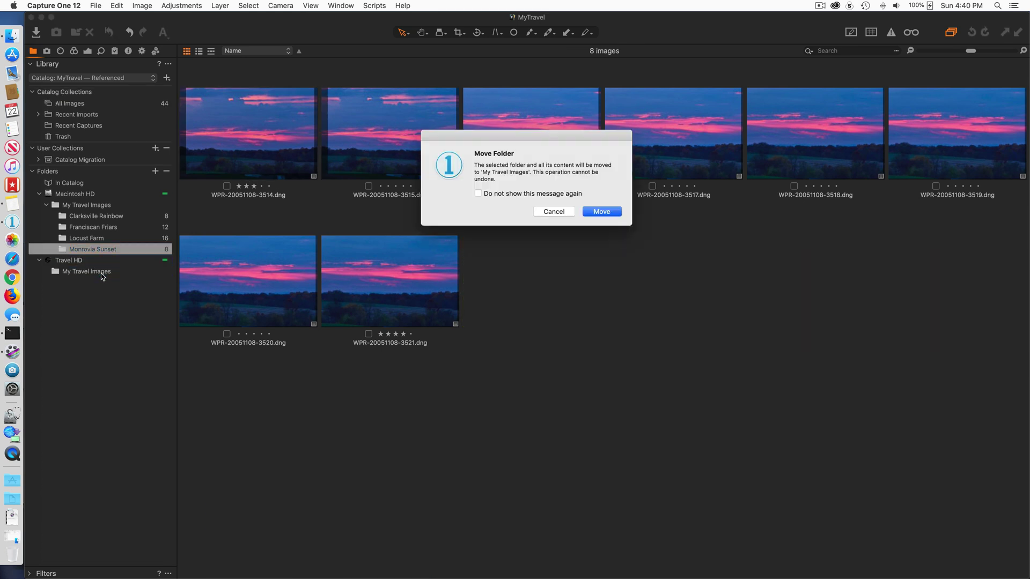
left_click(599, 212)
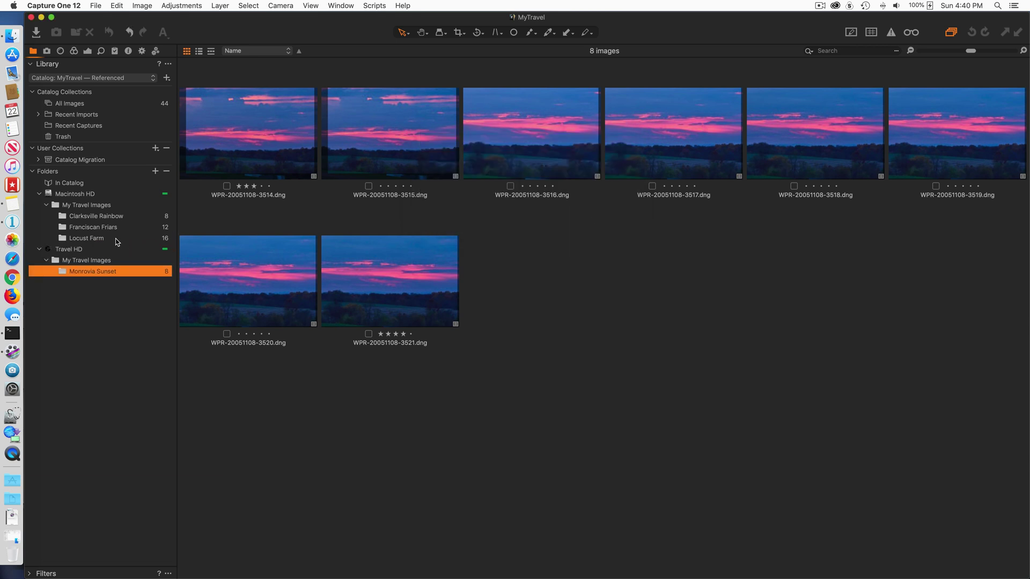
left_click_drag(116, 239, 108, 261)
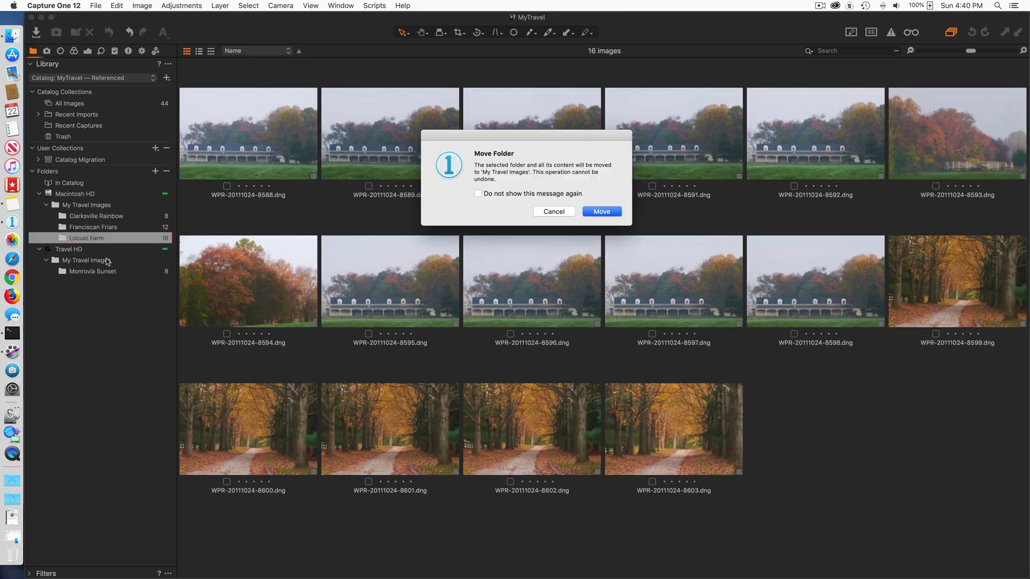
left_click(592, 211)
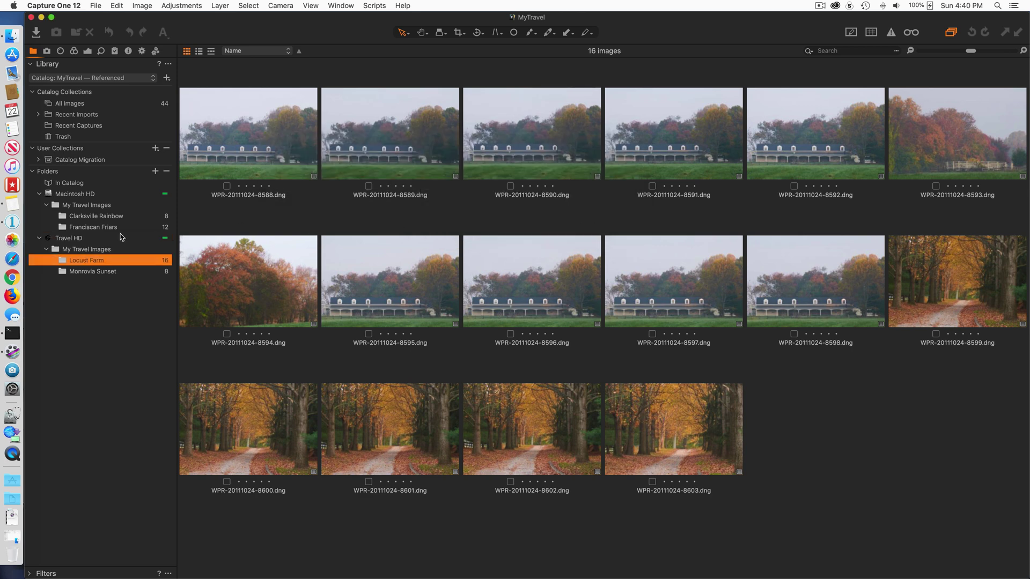
left_click_drag(114, 230, 108, 251)
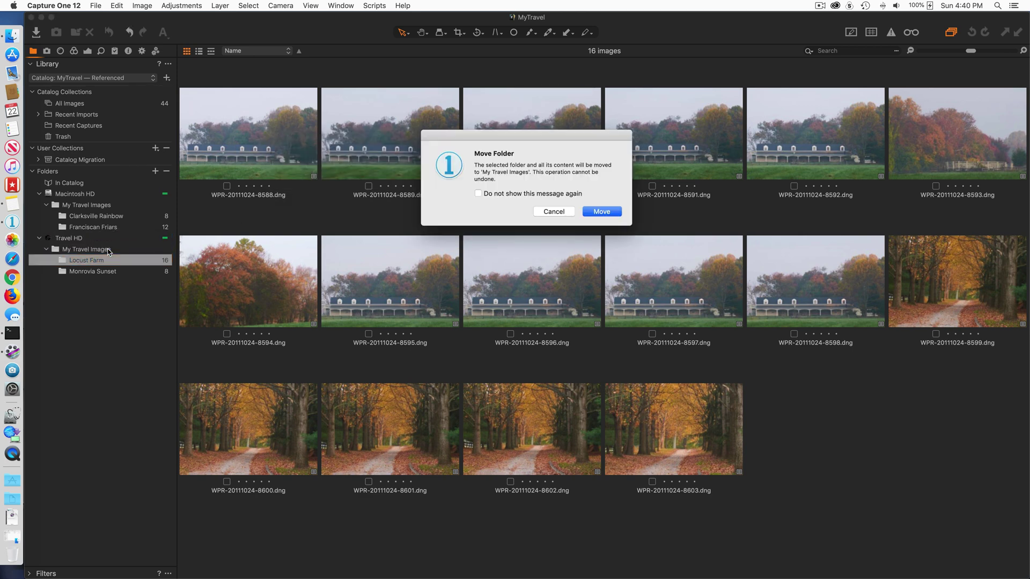
left_click(597, 212)
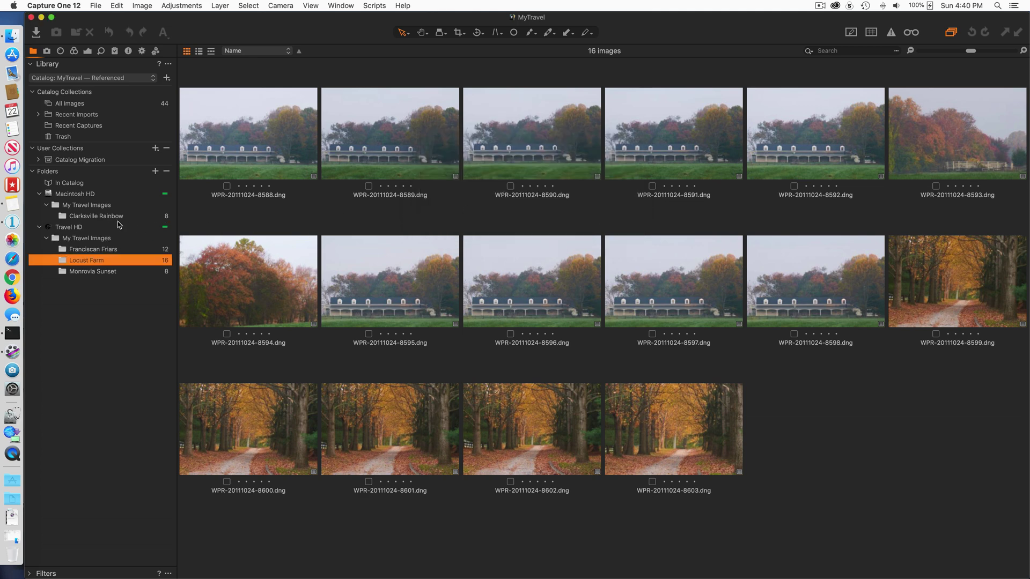
left_click_drag(119, 219, 98, 240)
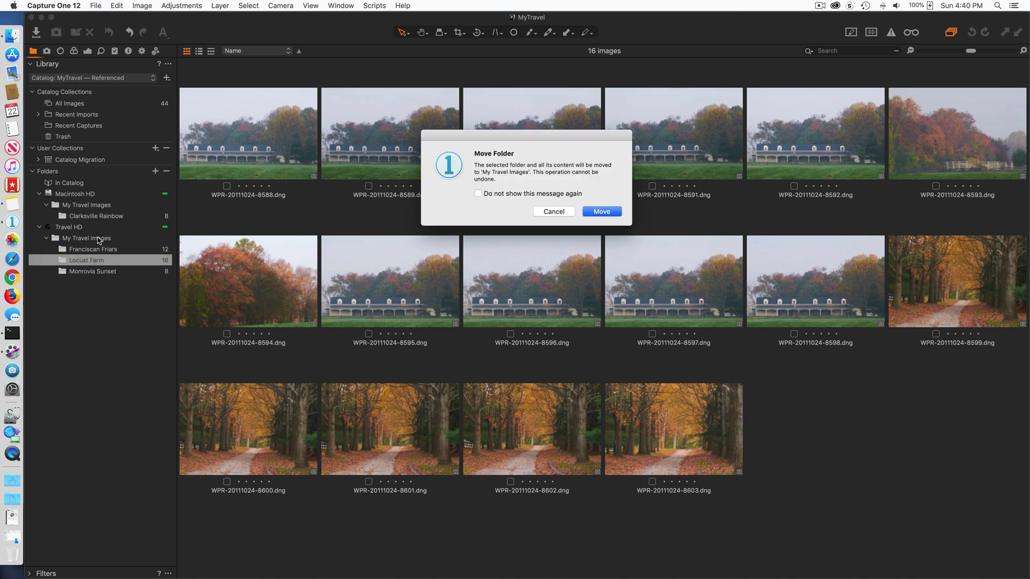
left_click(609, 211)
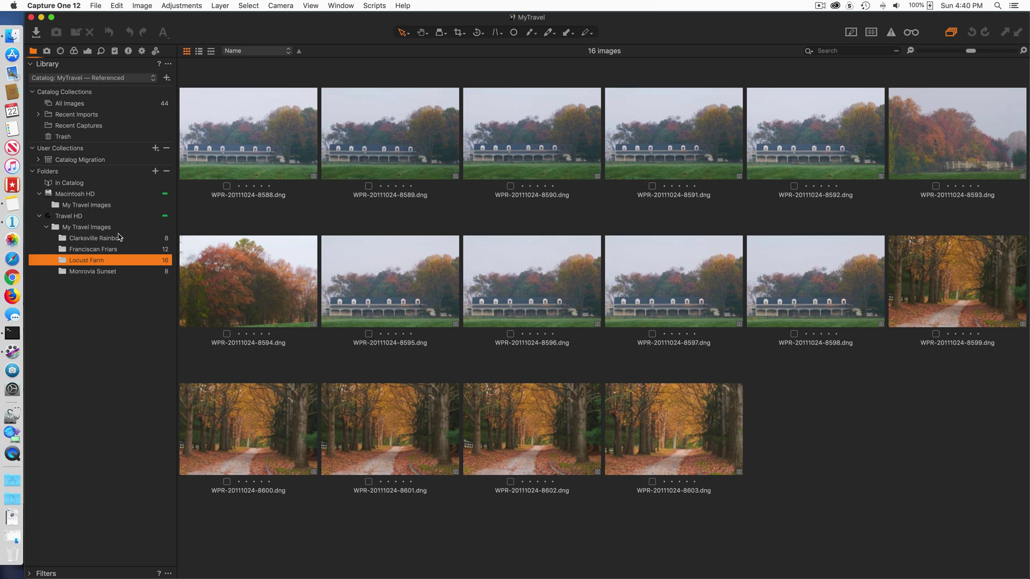
Step: Switch to Finder and examine the contents of My Travel Images in the Referenced folder and on Travel HD
left_click(12, 36)
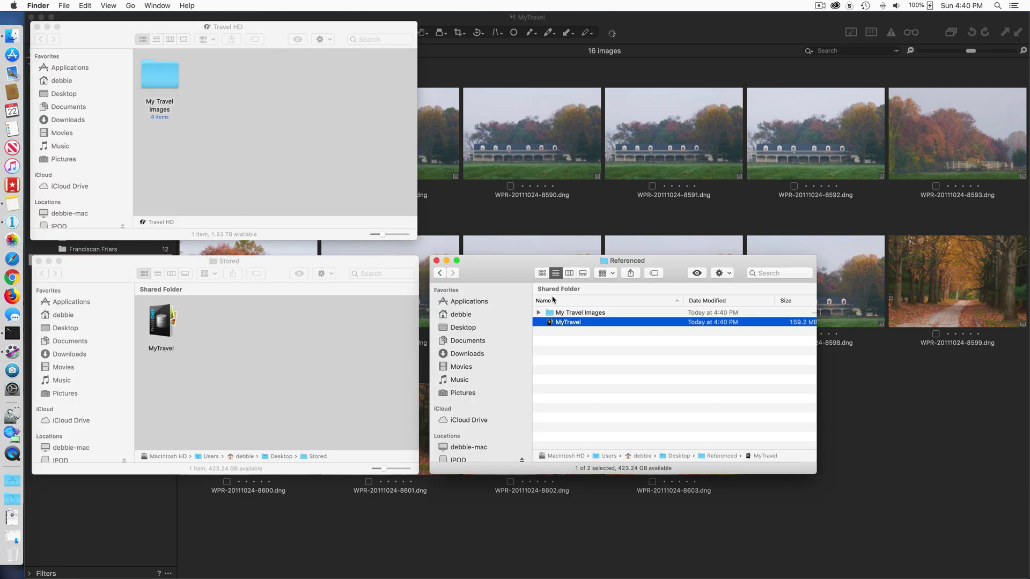
left_click(568, 335)
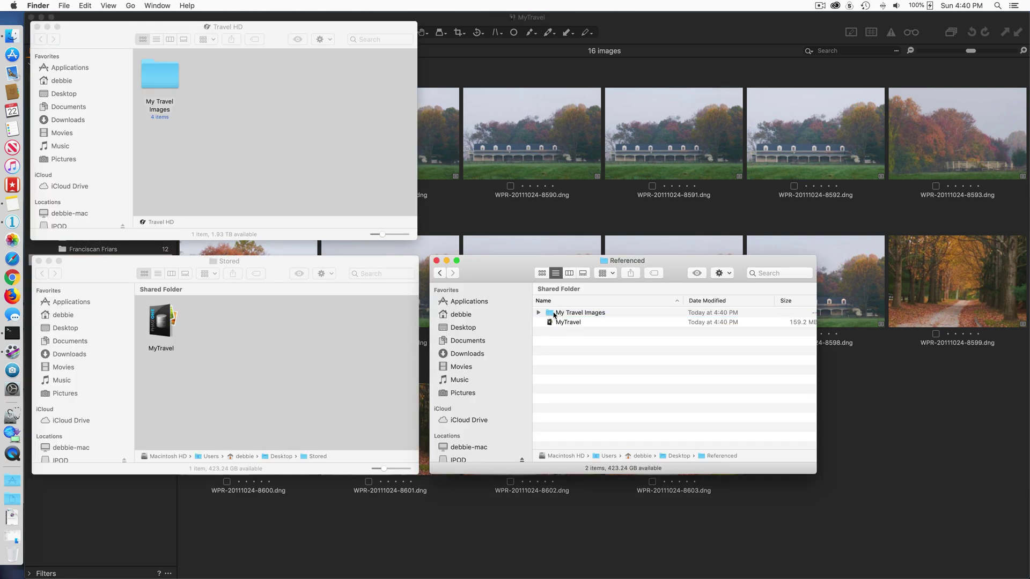
double_click(554, 315)
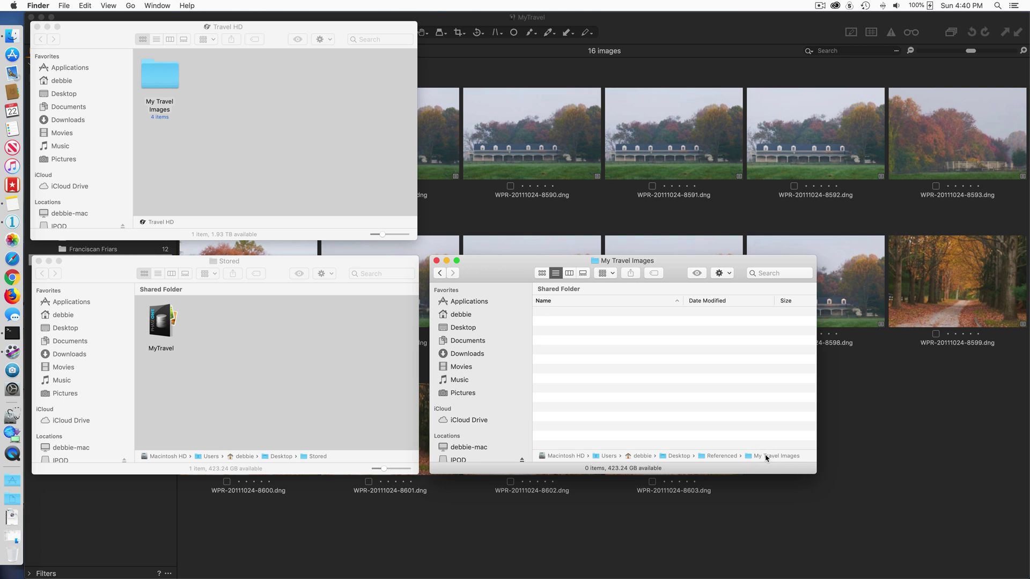
left_click(439, 273)
double_click(160, 83)
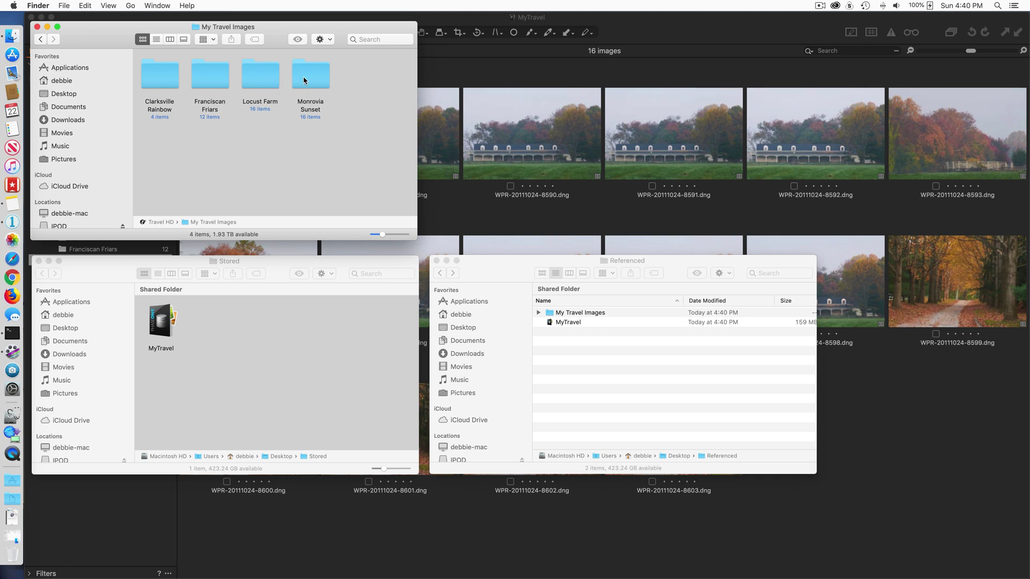
left_click(489, 70)
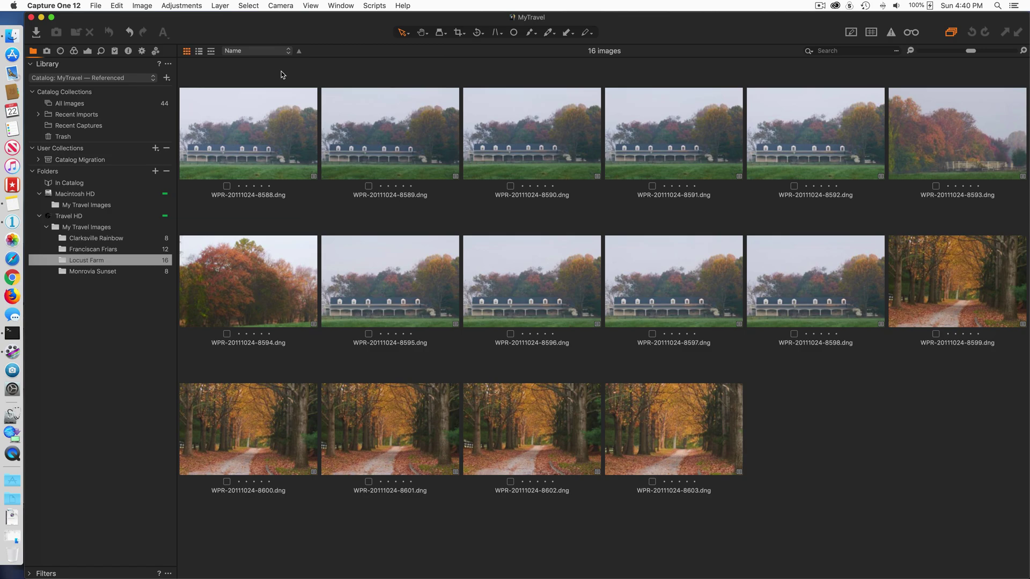
Step: Close the catalog, copy MyTravel from the Referenced folder to the top level of Travel HD, and open that copy
key("super+w")
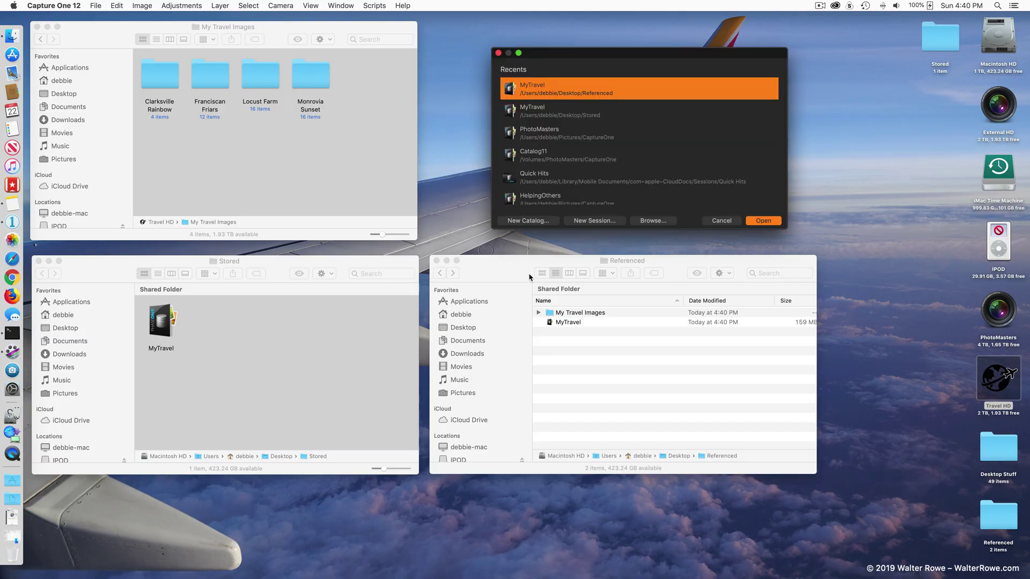
left_click(569, 323)
left_click(568, 324)
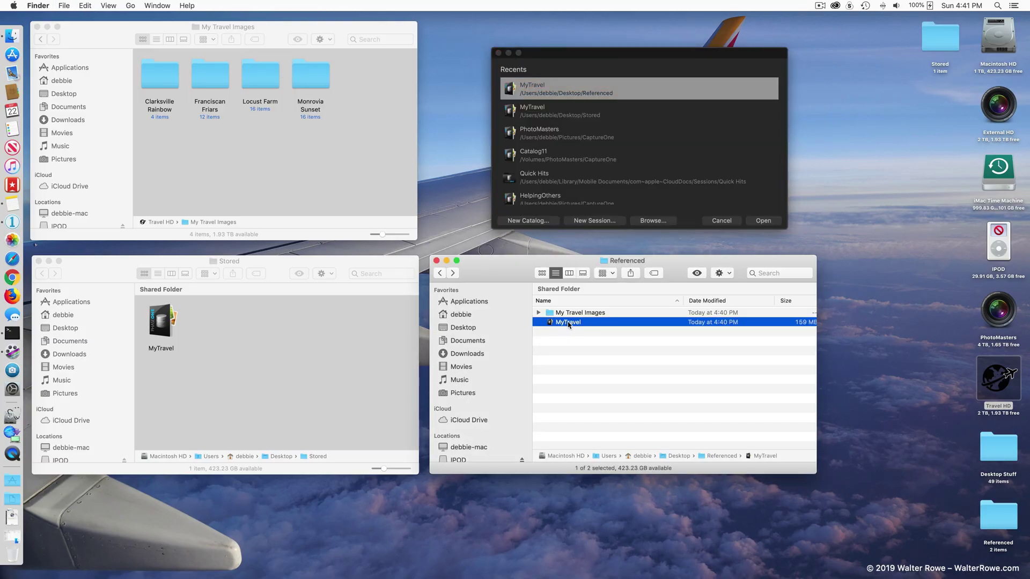
left_click(41, 40)
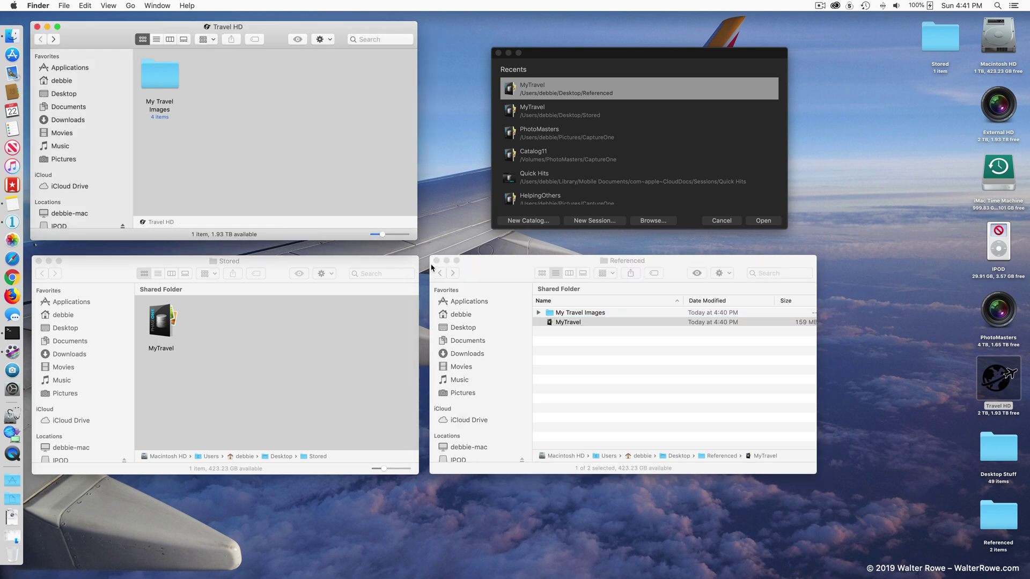
left_click(41, 40)
left_click_drag(346, 168, 334, 152)
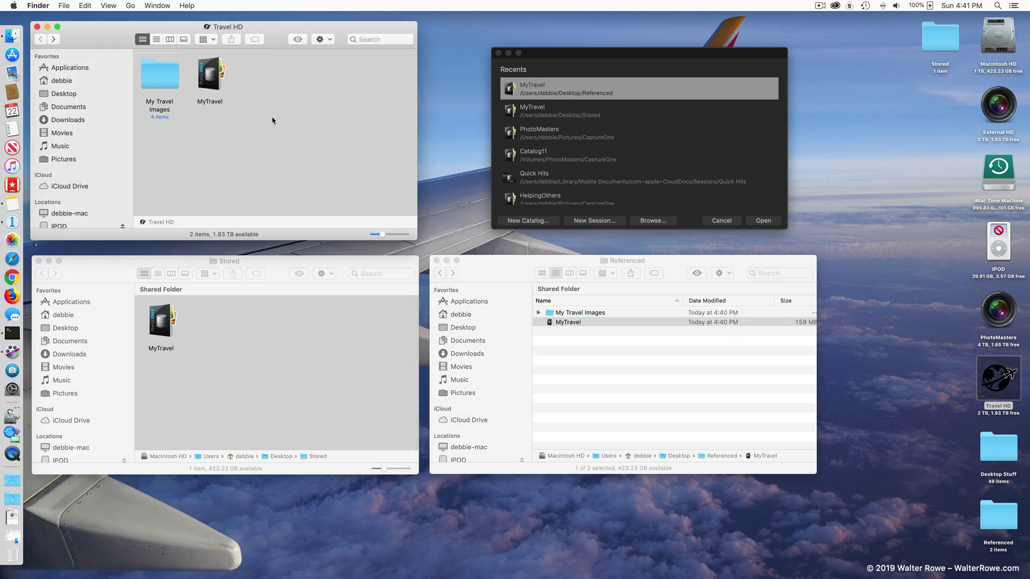
double_click(213, 77)
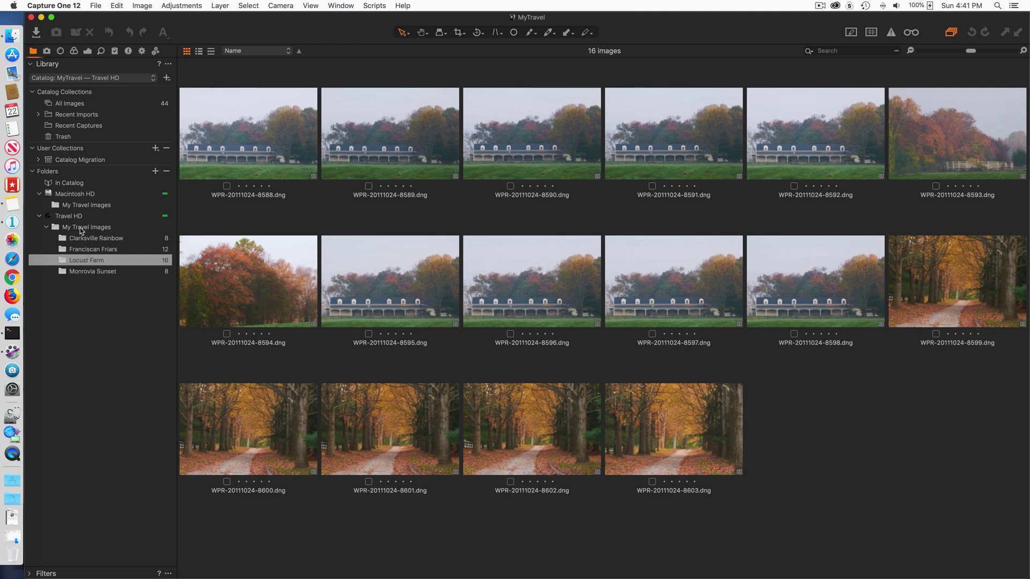
Step: Delete My Travel Images and the MyTravel catalog from the Referenced folder in Finder and empty the Trash
key("super+Tab")
left_click(553, 326)
left_click(569, 336)
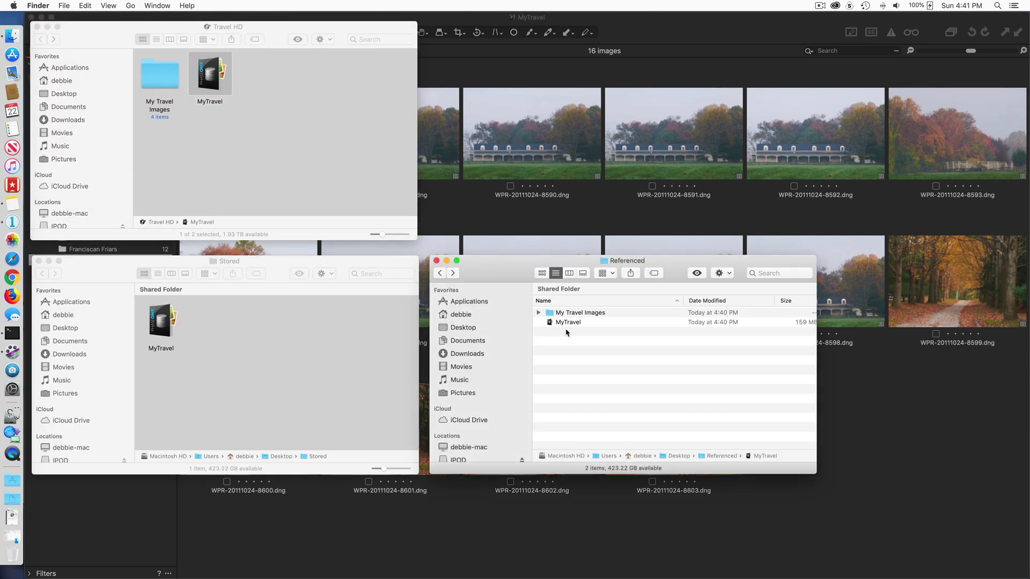
left_click(542, 273)
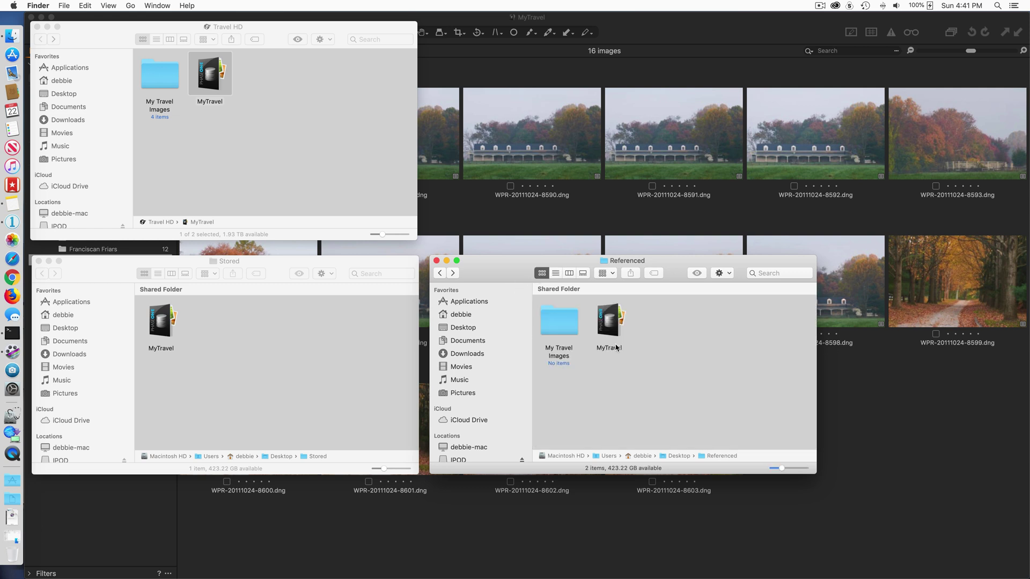
key("super+a")
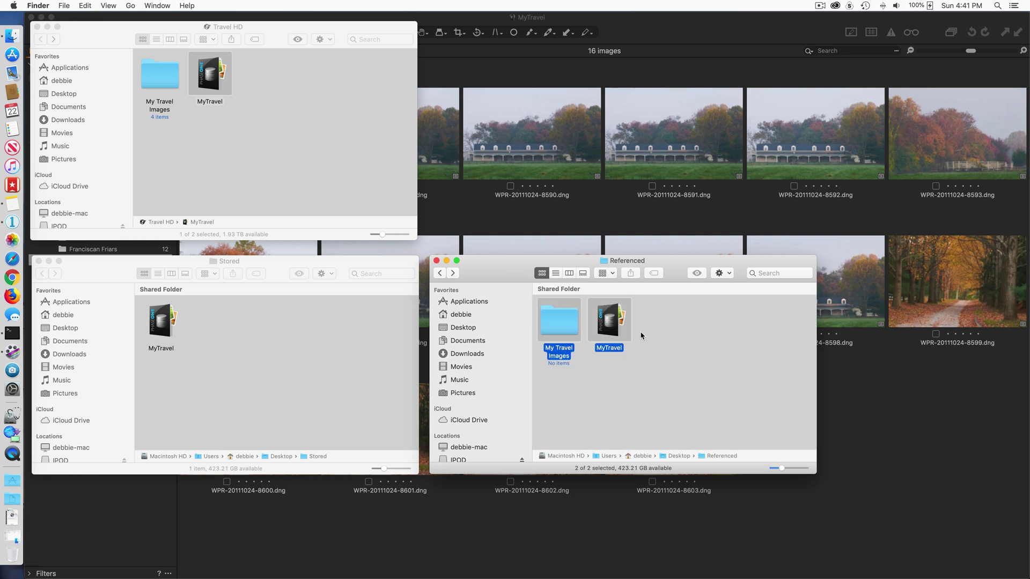
key("super+BackSpace")
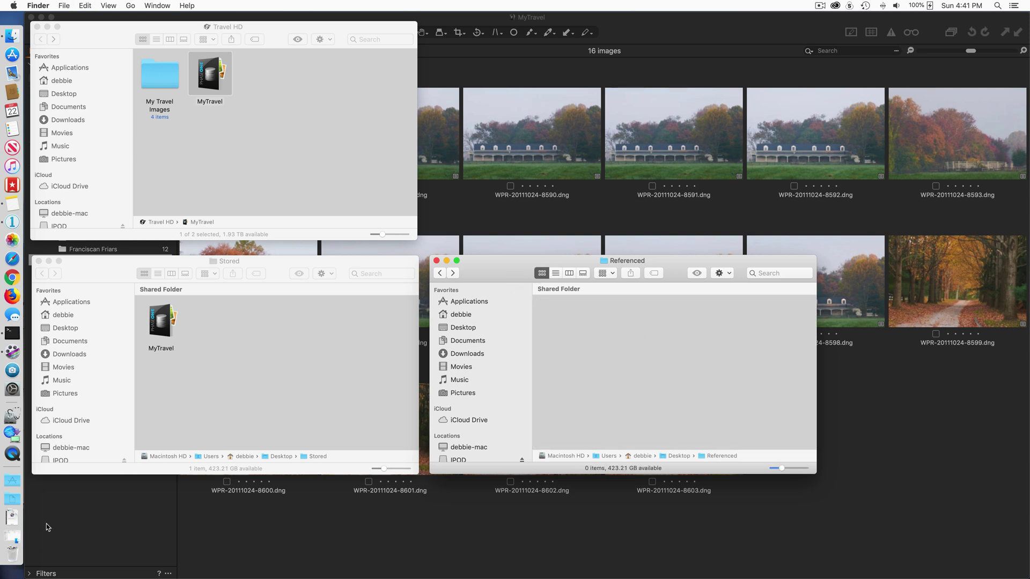
right_click(12, 552)
left_click(62, 558)
left_click(255, 157)
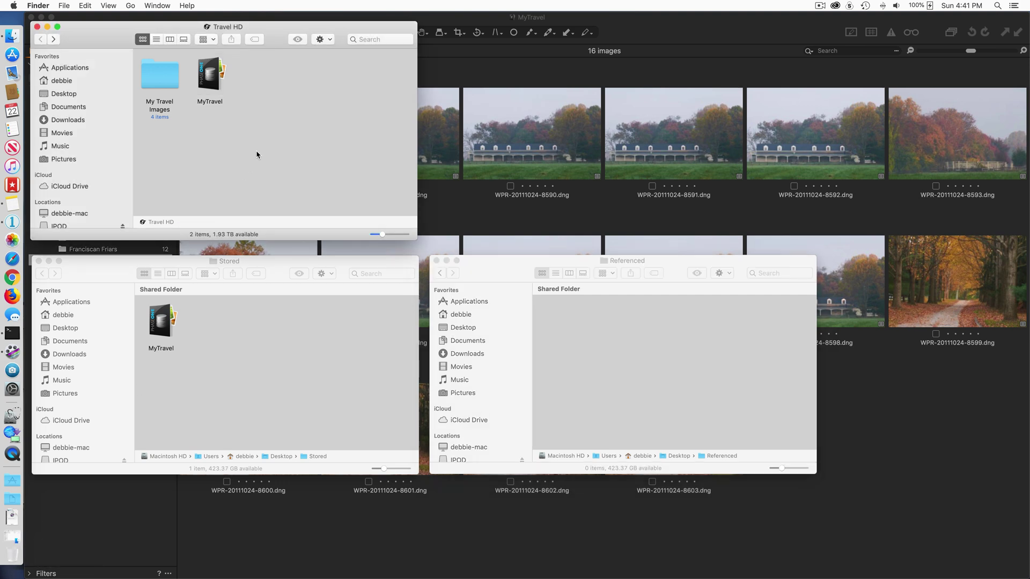
Step: Return to Capture One and delete Macintosh HD with its My Travel Images folder from the catalog's Folders, confirming the deletion
left_click(440, 72)
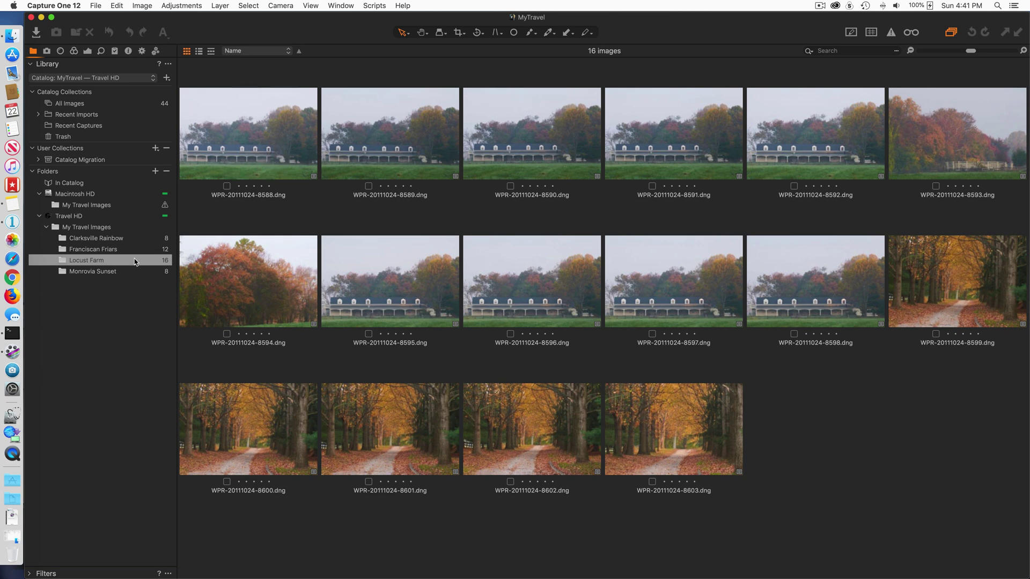
left_click(89, 206)
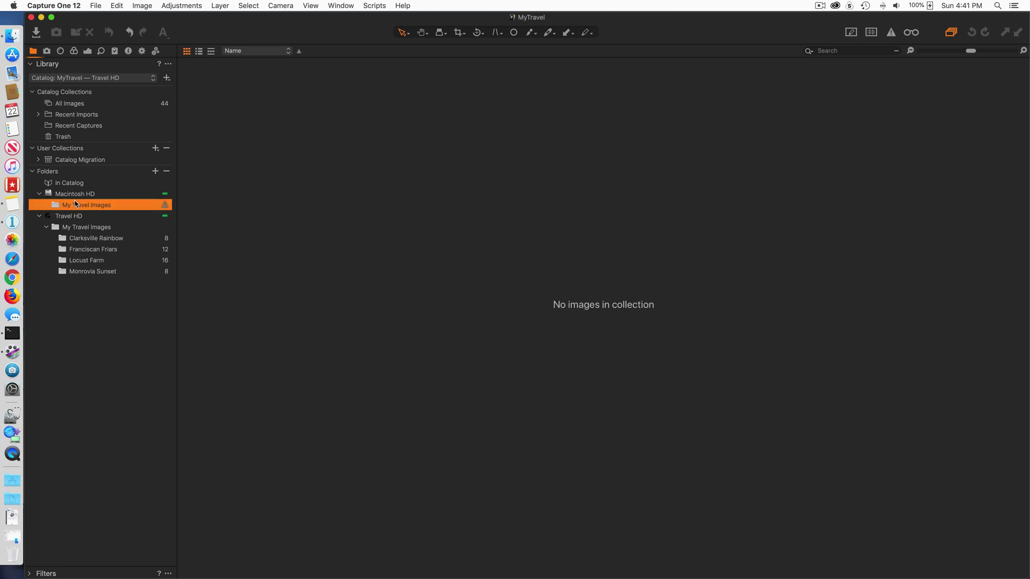
left_click(70, 195)
left_click(91, 205)
left_click(80, 195)
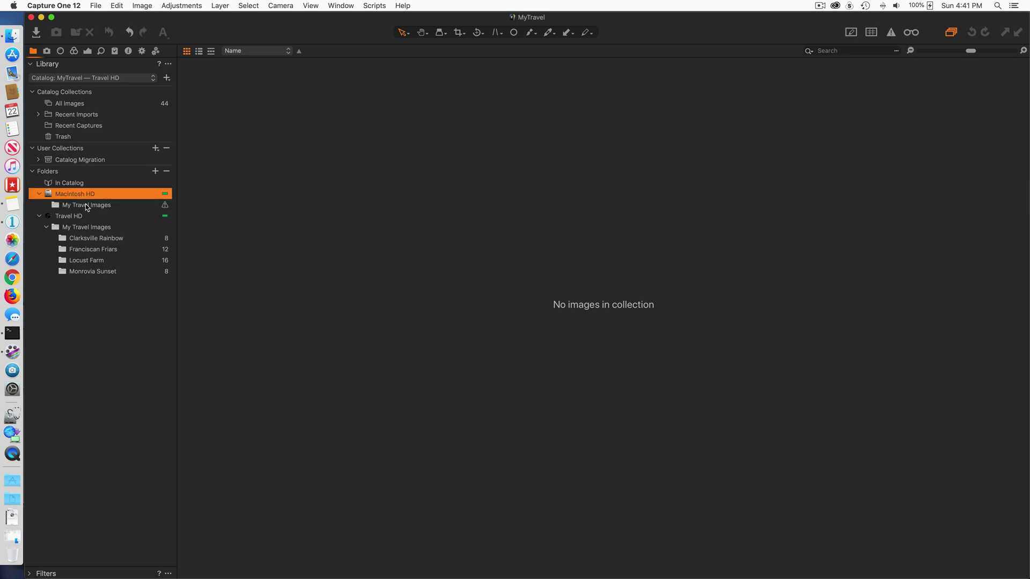
left_click(86, 207)
left_click(76, 193)
right_click(76, 193)
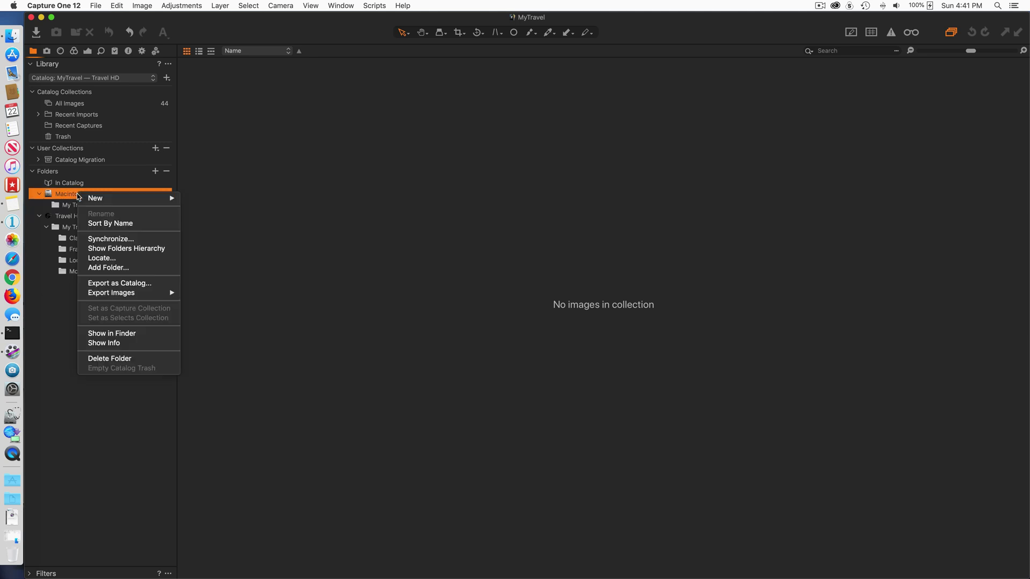
left_click(112, 358)
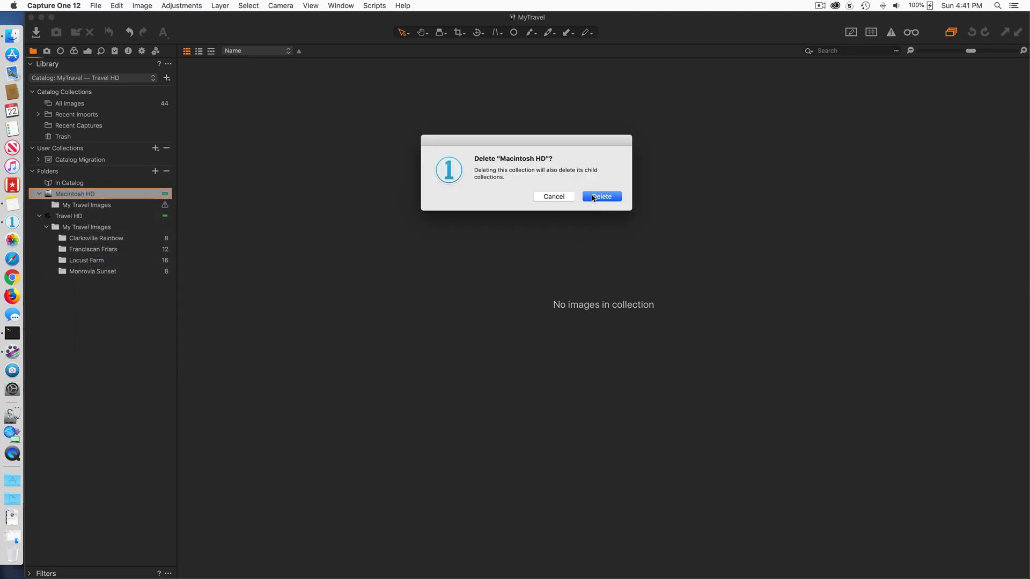
left_click(593, 198)
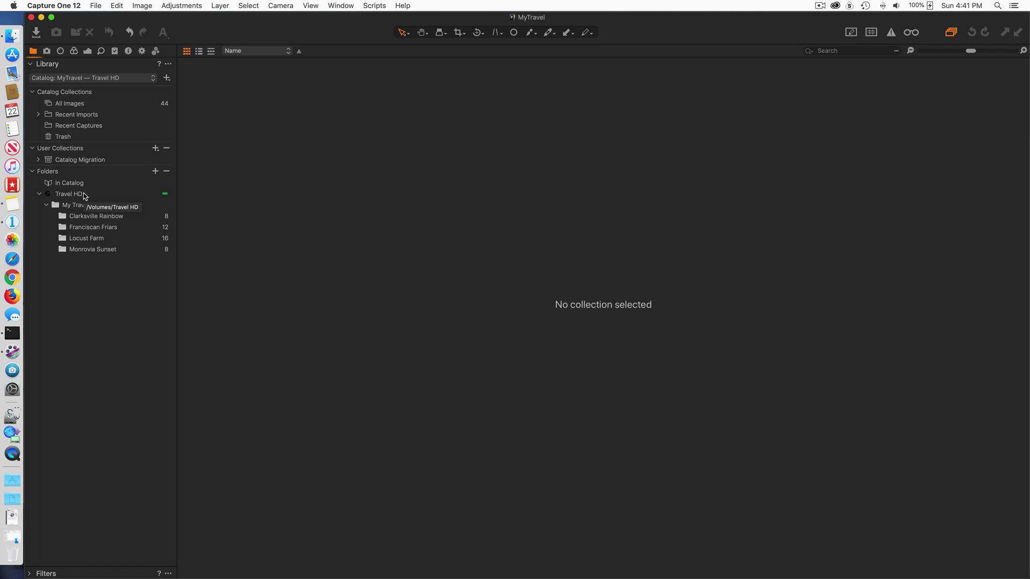
Step: Close the catalog and copy My Travel Images and MyTravel from Travel HD to the Referenced folder in Finder
key("super+w")
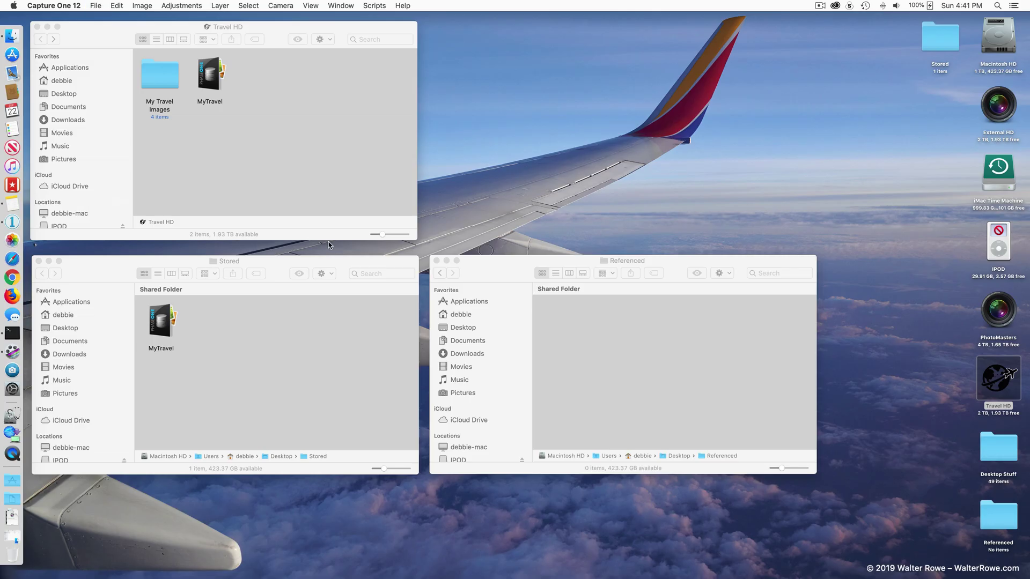
left_click(252, 113)
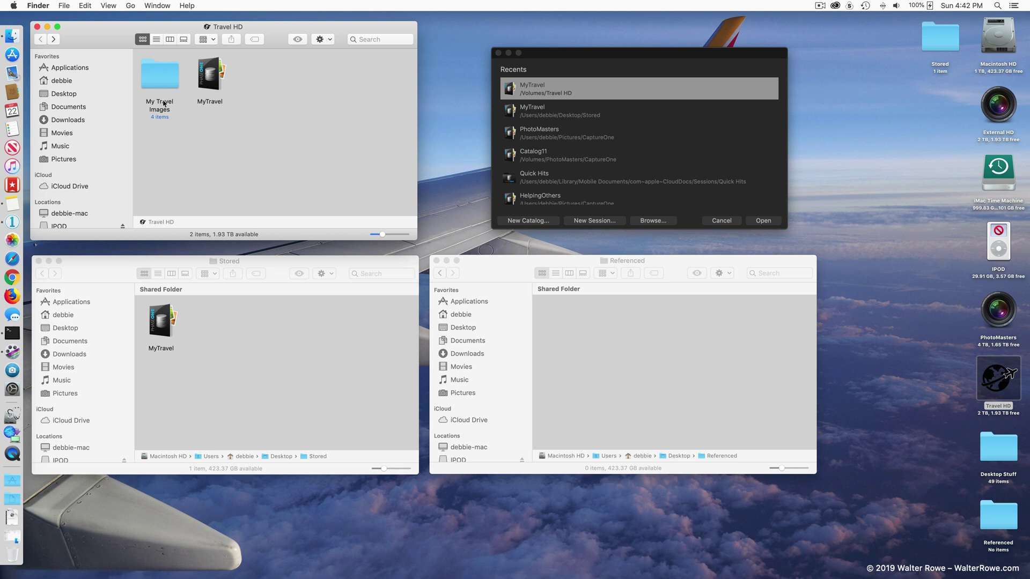
left_click(154, 77)
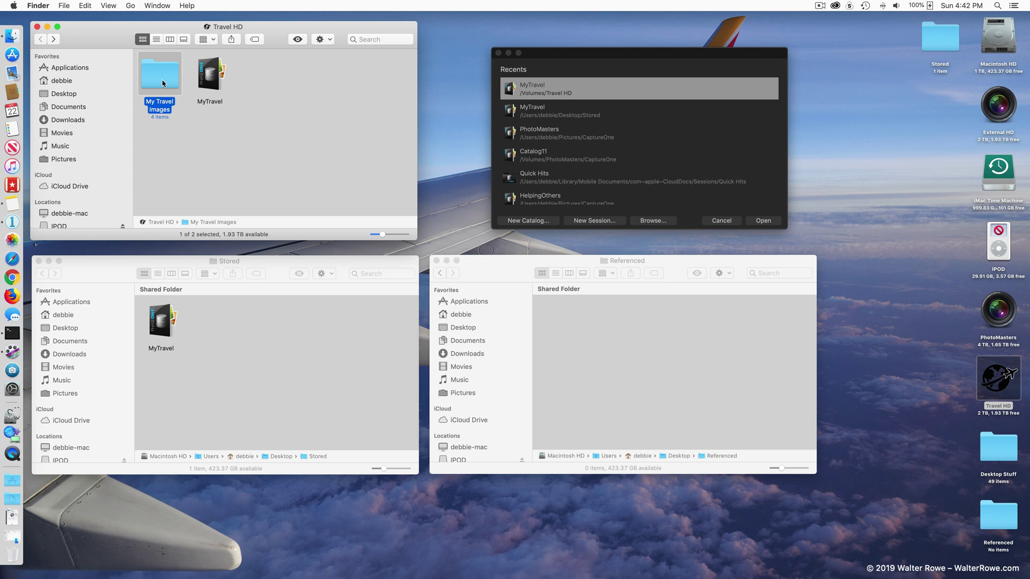
left_click(206, 81)
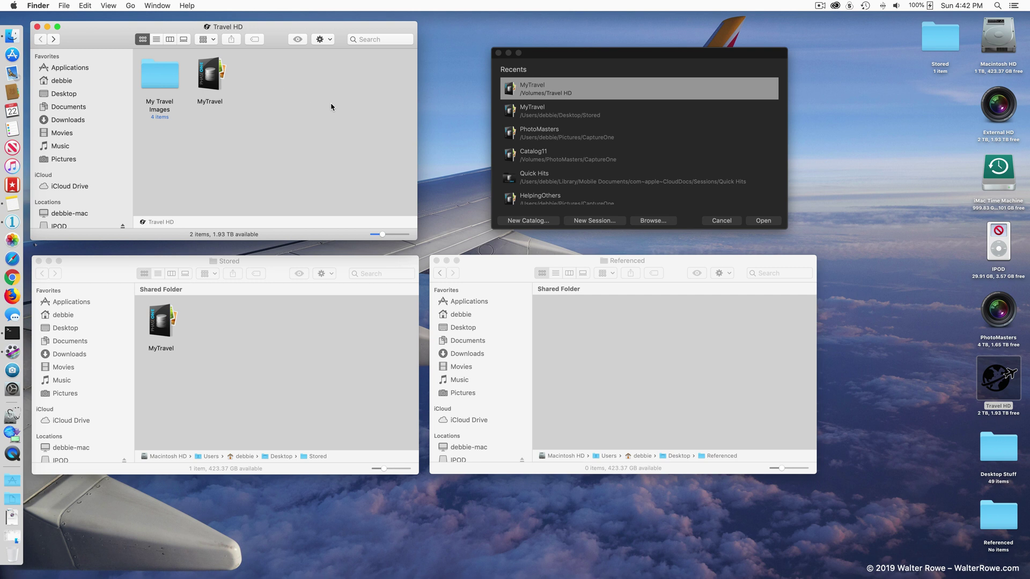
left_click_drag(229, 115, 637, 375)
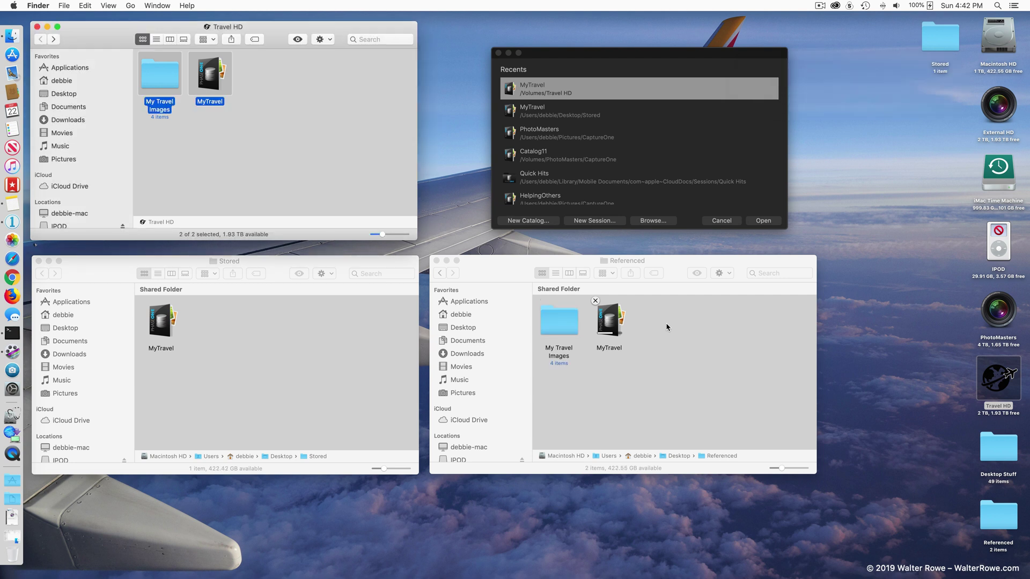
left_click(667, 327)
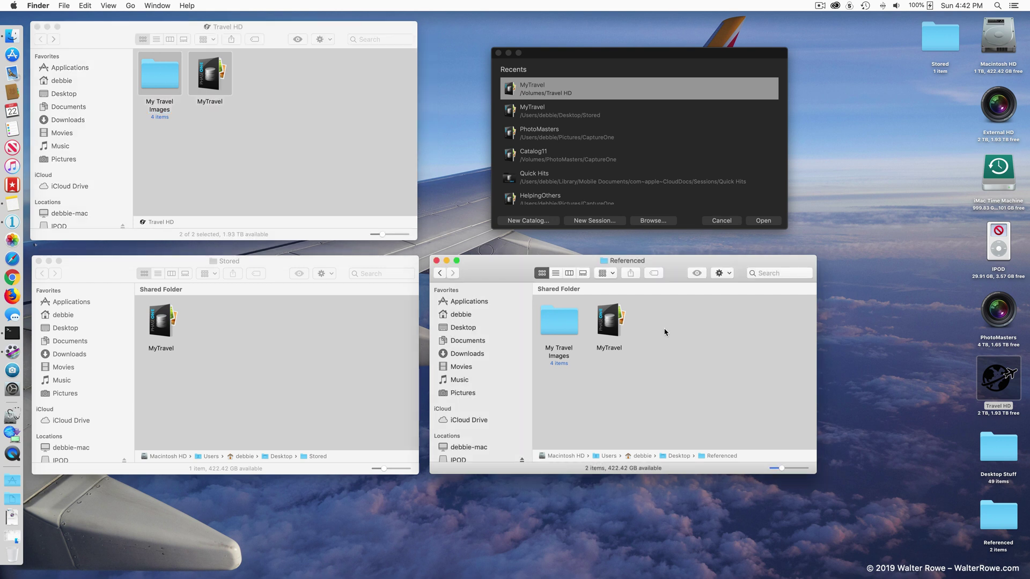
left_click(352, 177)
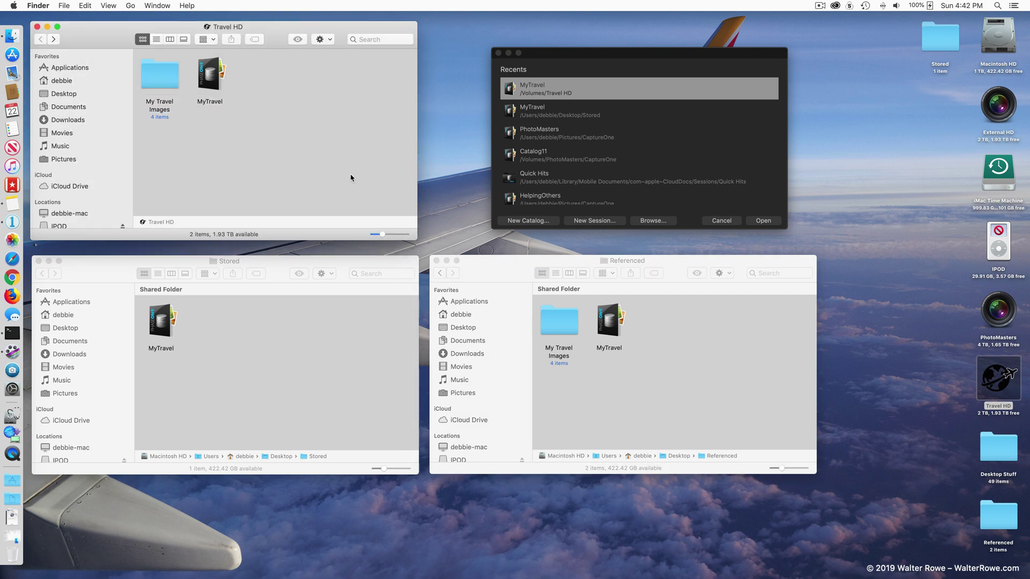